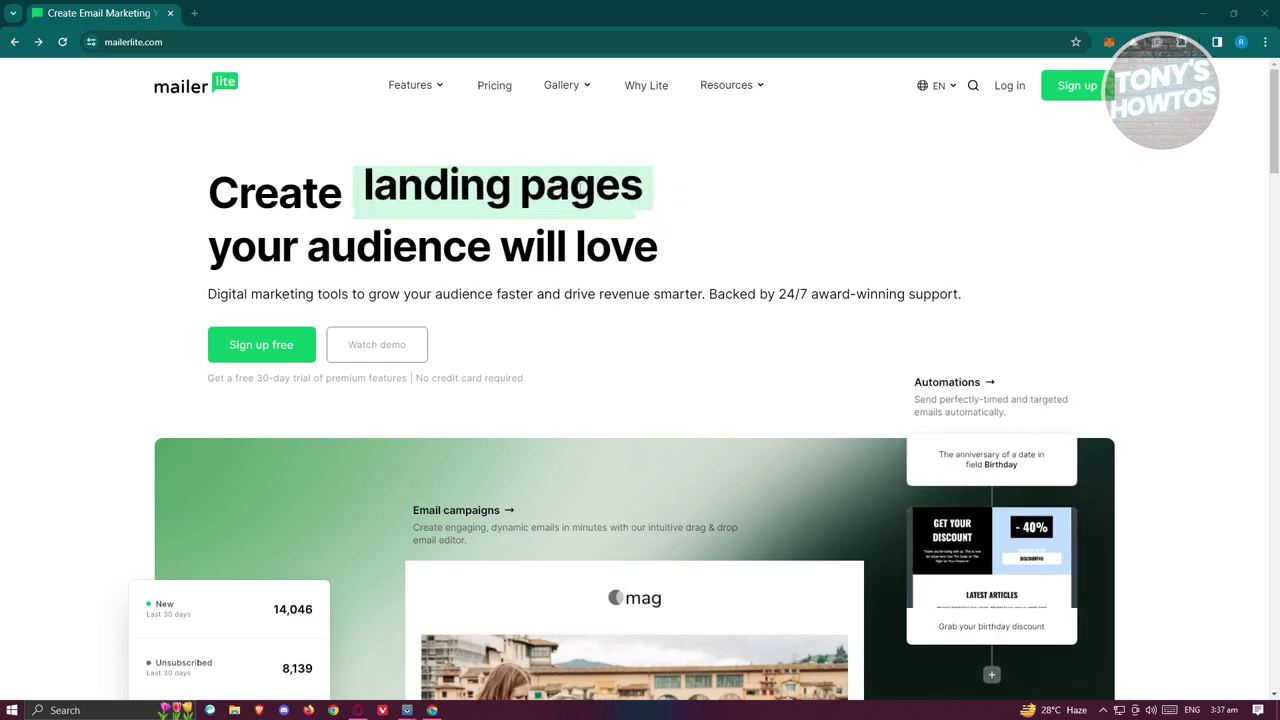
Review the Pricing plans, including the $0 Free plan for up to 1,000 subscribers and 12,000 monthly emails
left_click(504, 91)
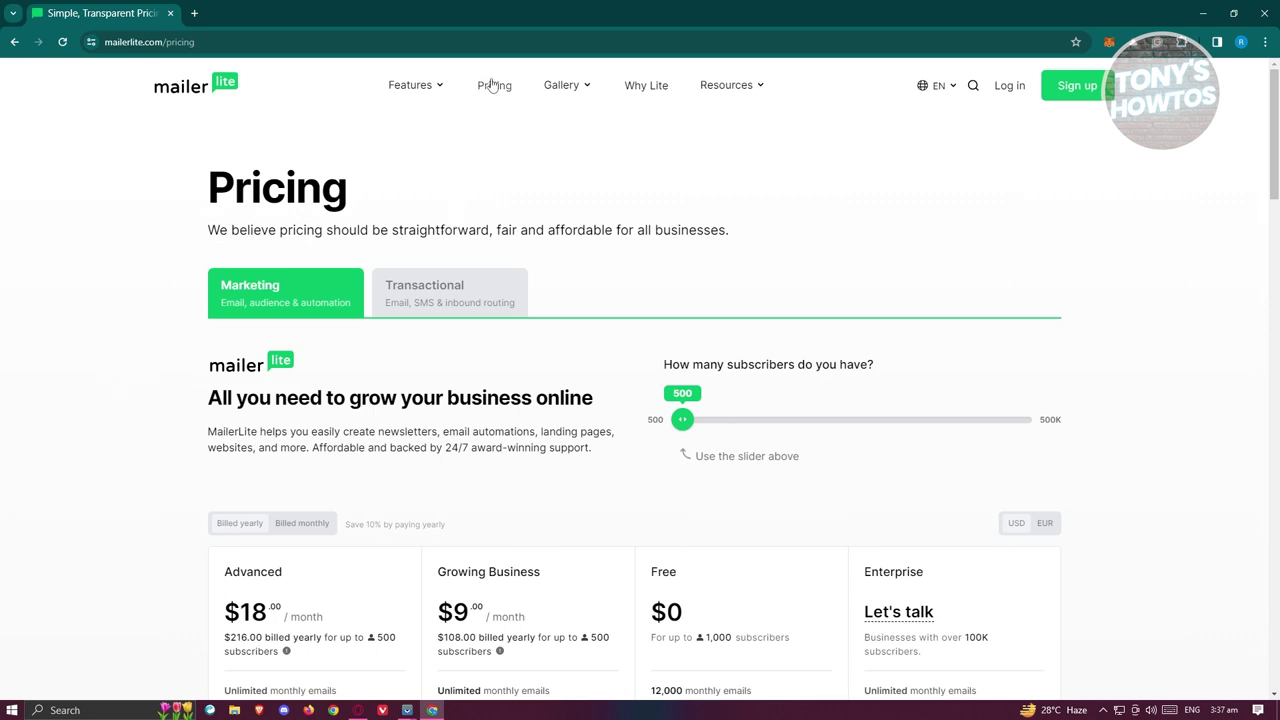
scroll(940, 380, "down", 1)
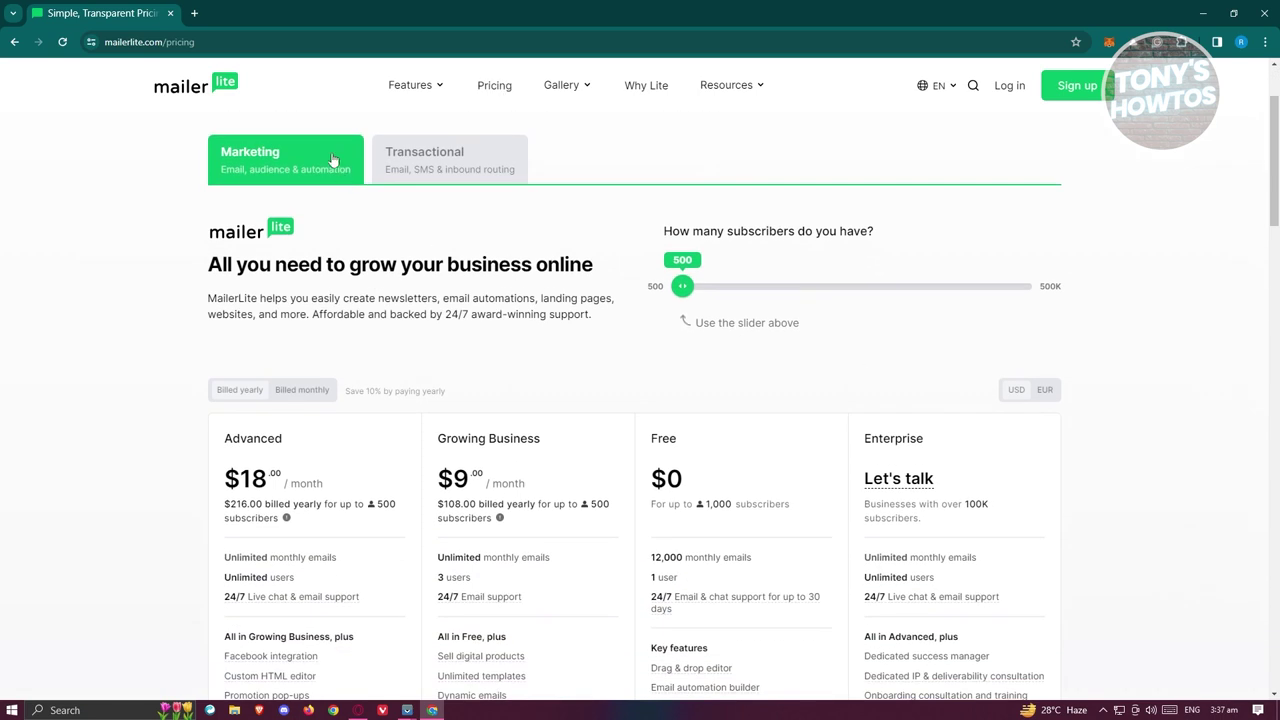
scroll(329, 200, "down", 2)
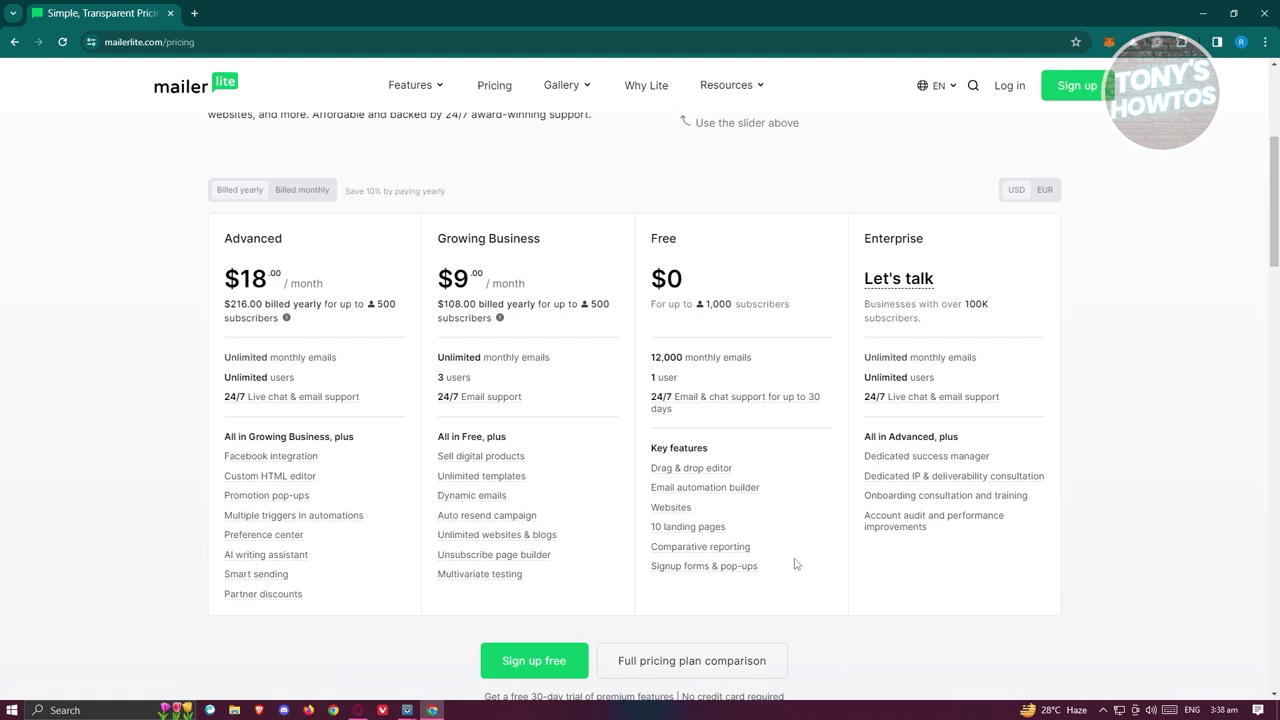
Start the Forever Free plan signup and choose to sign up with Google
left_click(1074, 92)
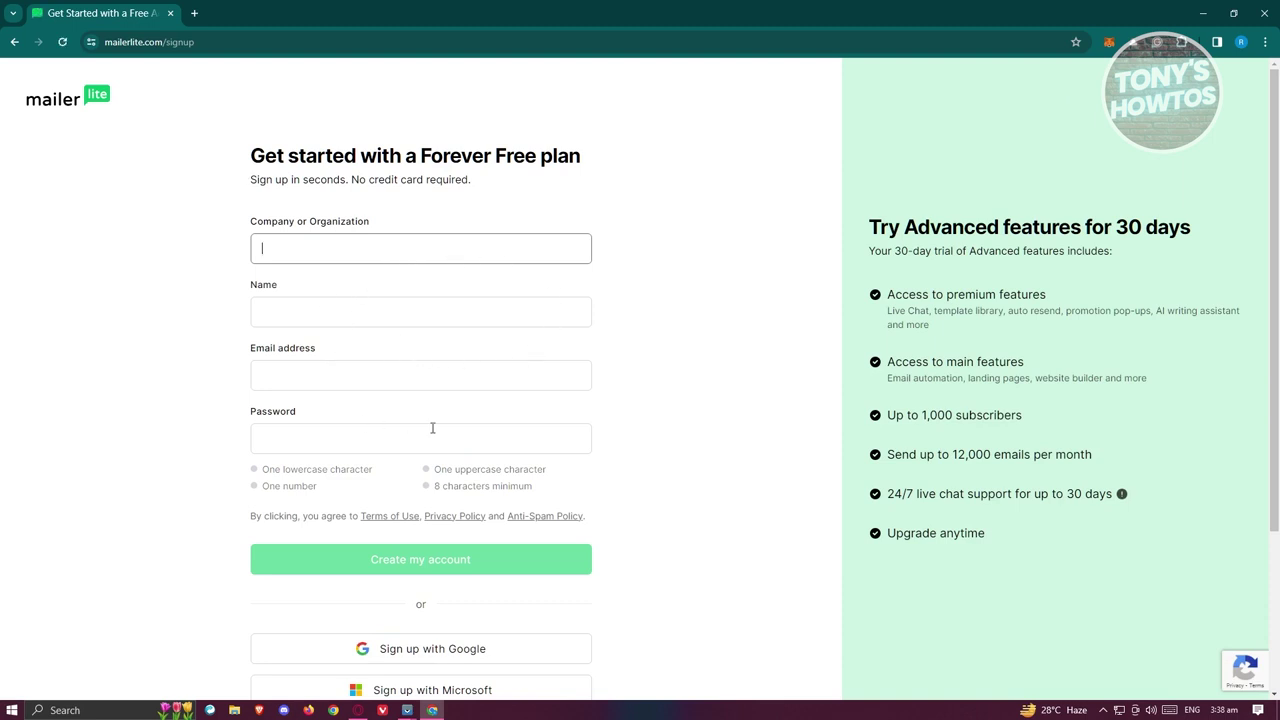
scroll(680, 383, "down", 2)
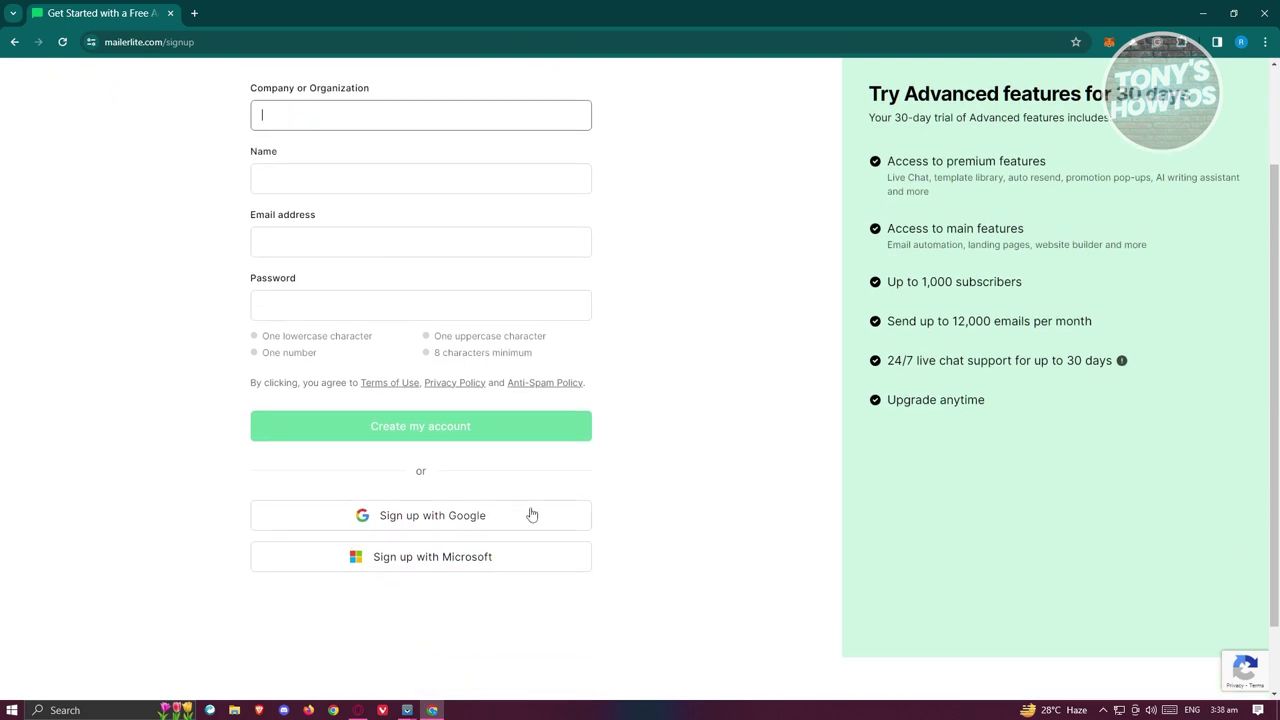
left_click(472, 516)
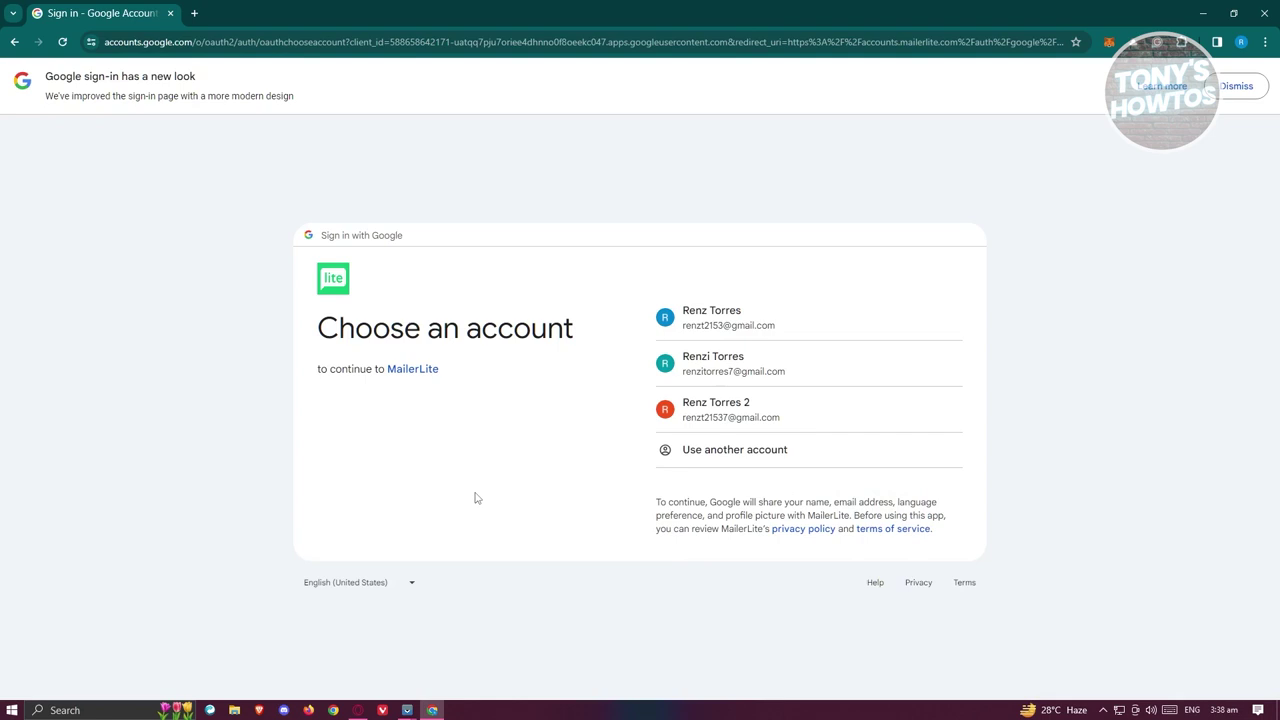
Pick the Google account and approve signing in to MailerLite with it
left_click(780, 326)
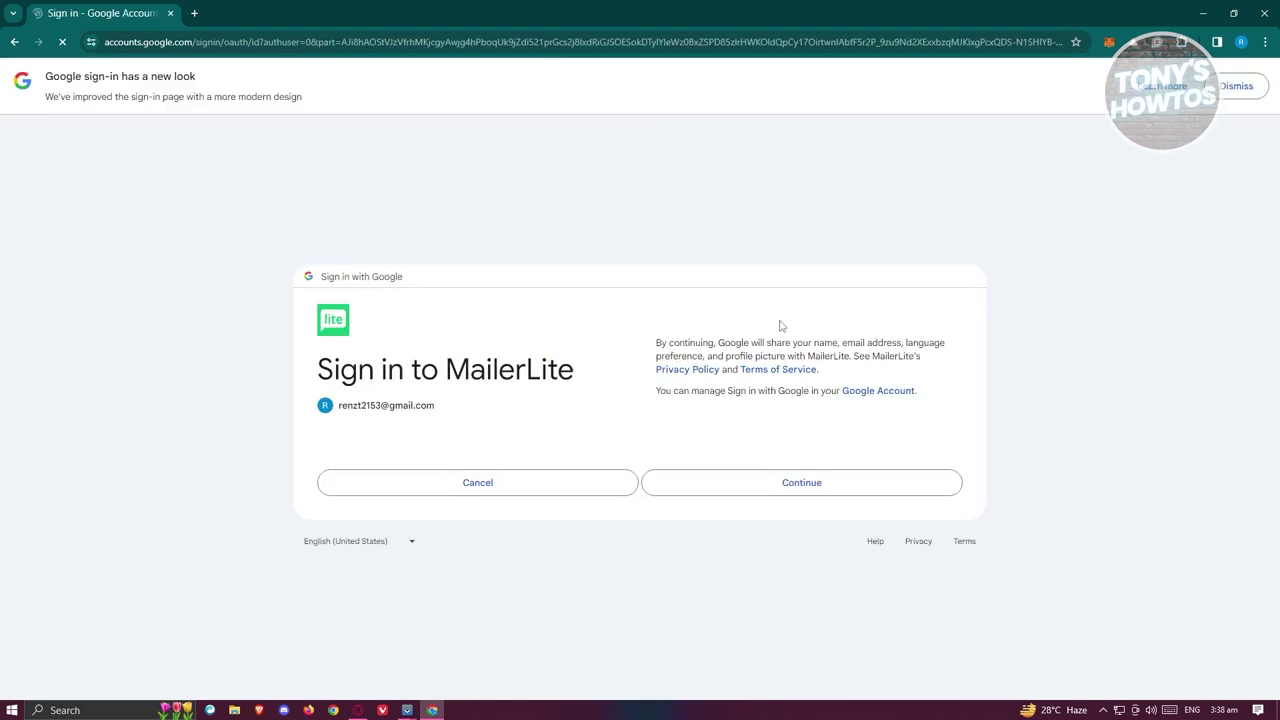
left_click(826, 485)
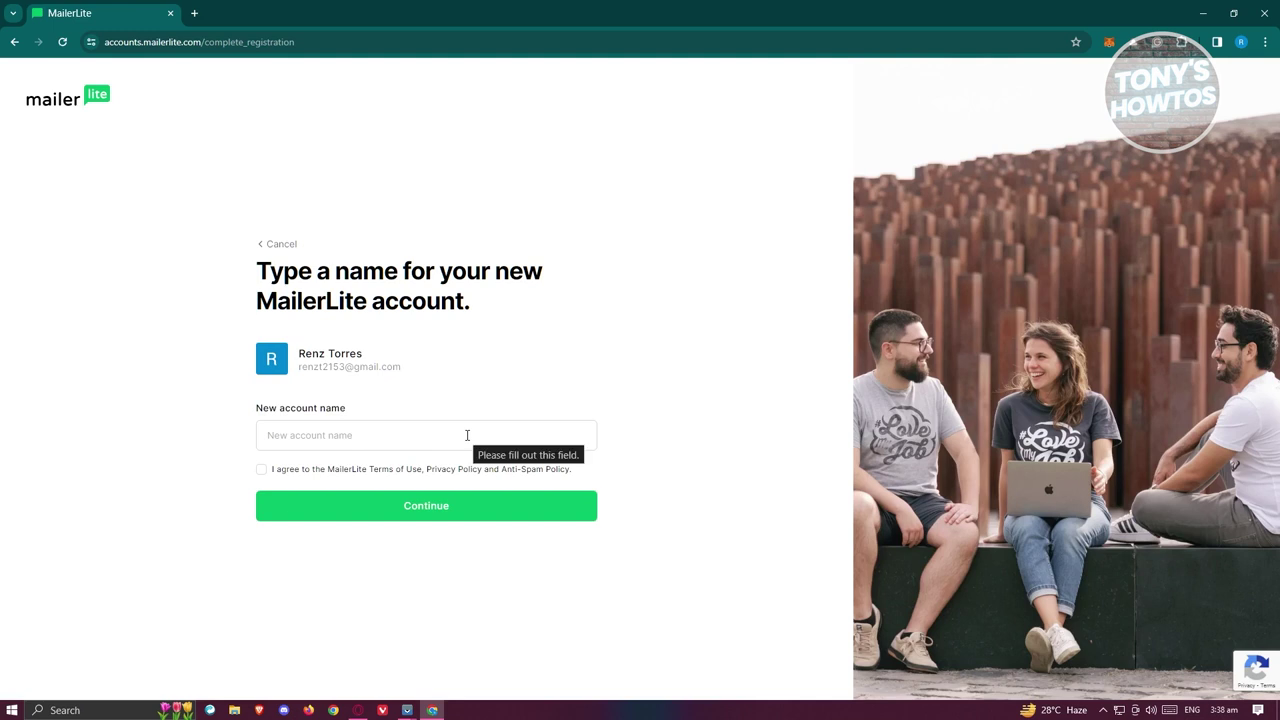
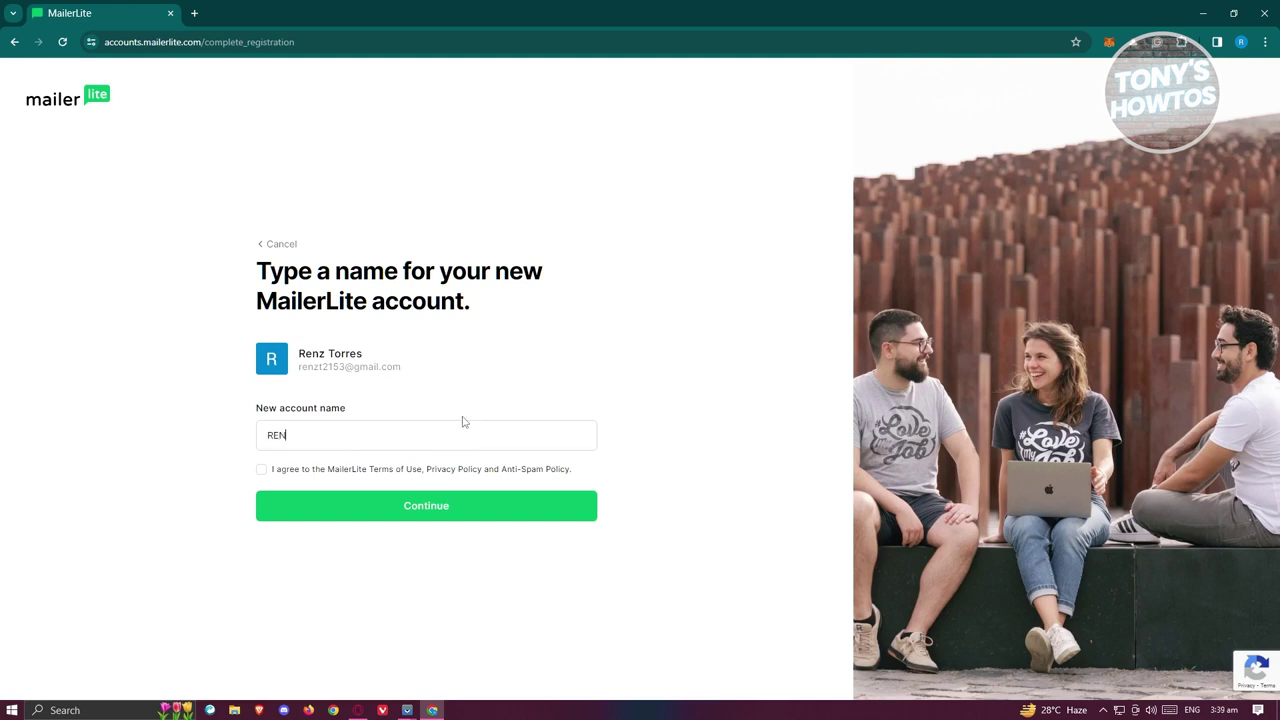
Enter the user's full name as the new account name, accept the terms, and start the profile checklist
left_click(261, 469)
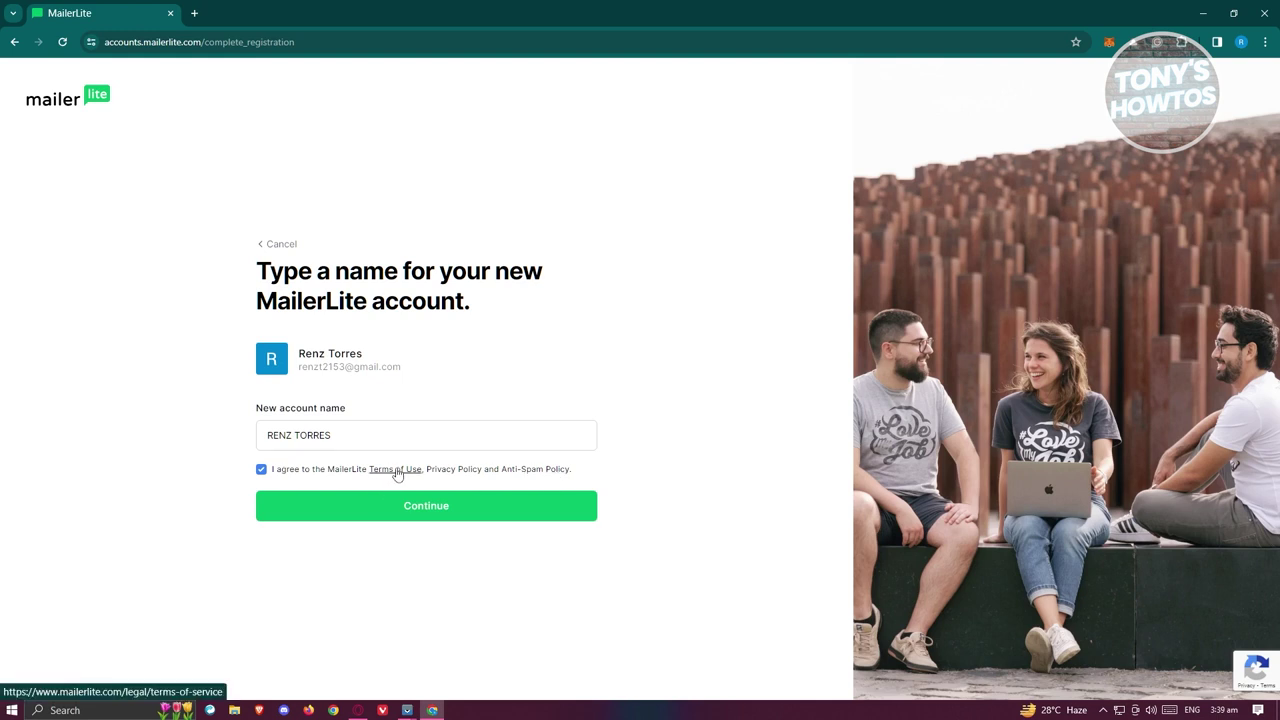
left_click(516, 513)
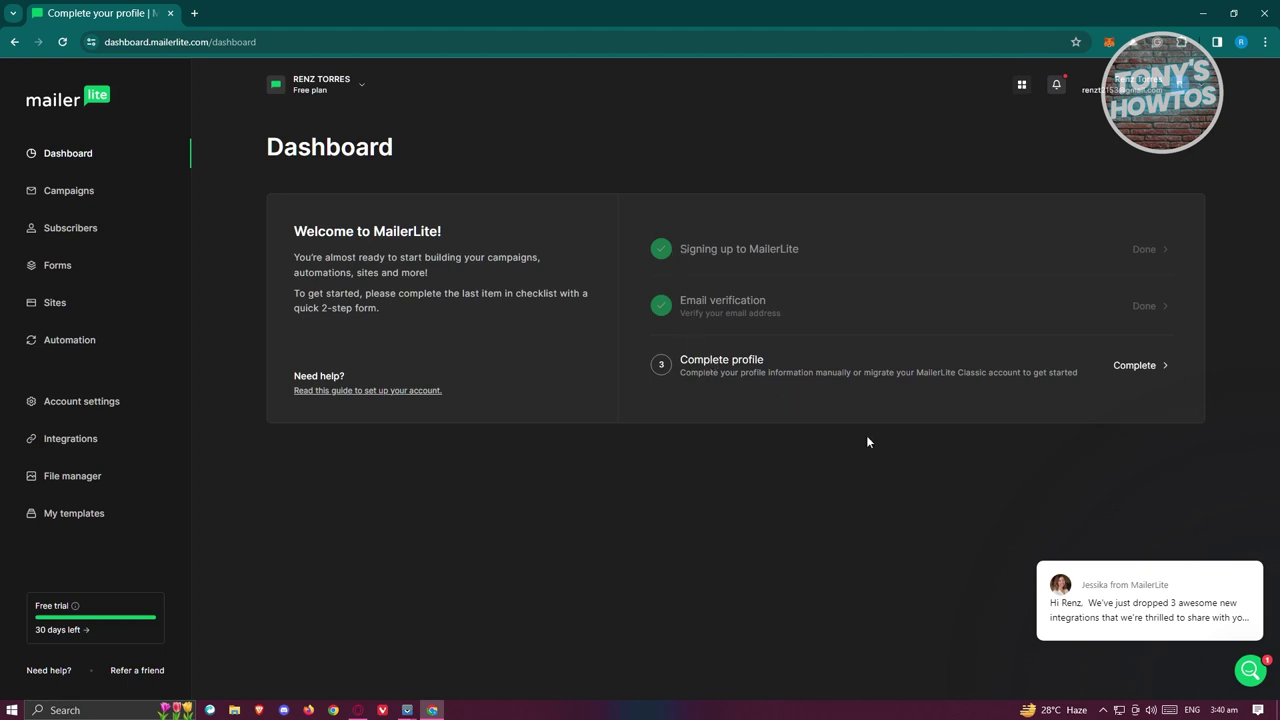
left_click(1143, 368)
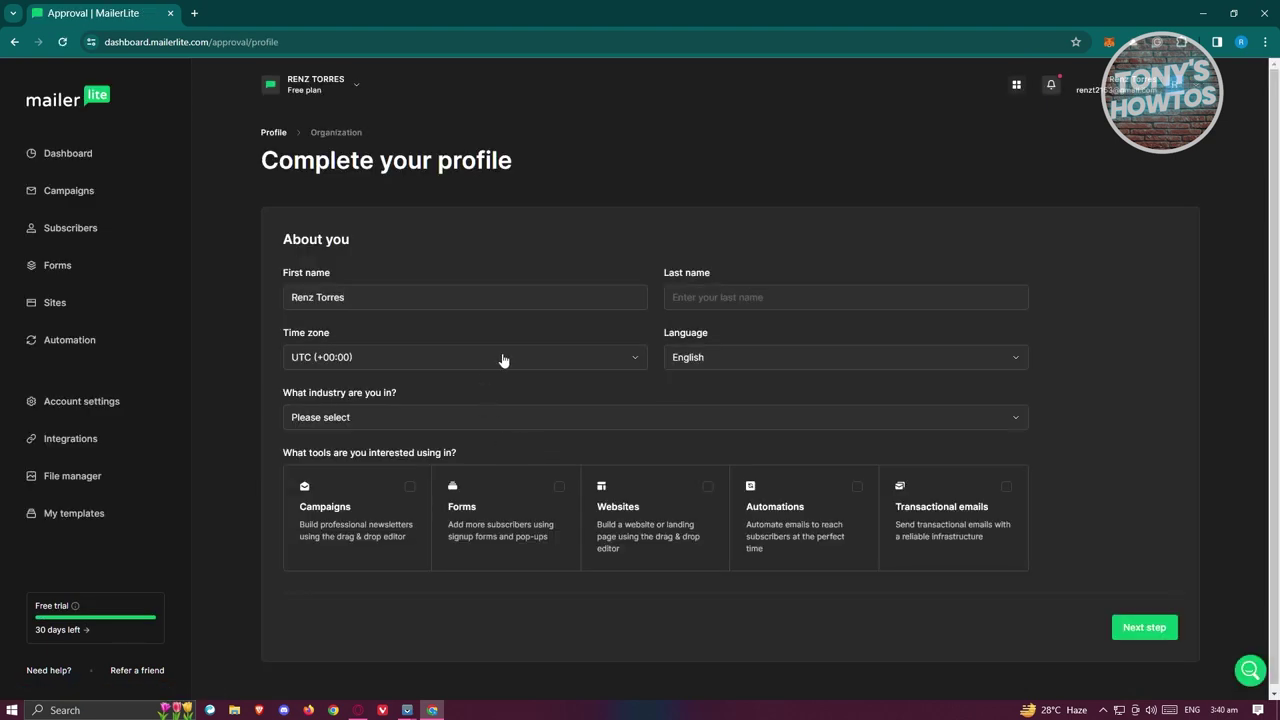
Split the name so First name holds only the given name and Last name the surname
double_click(323, 292)
key("BackSpace")
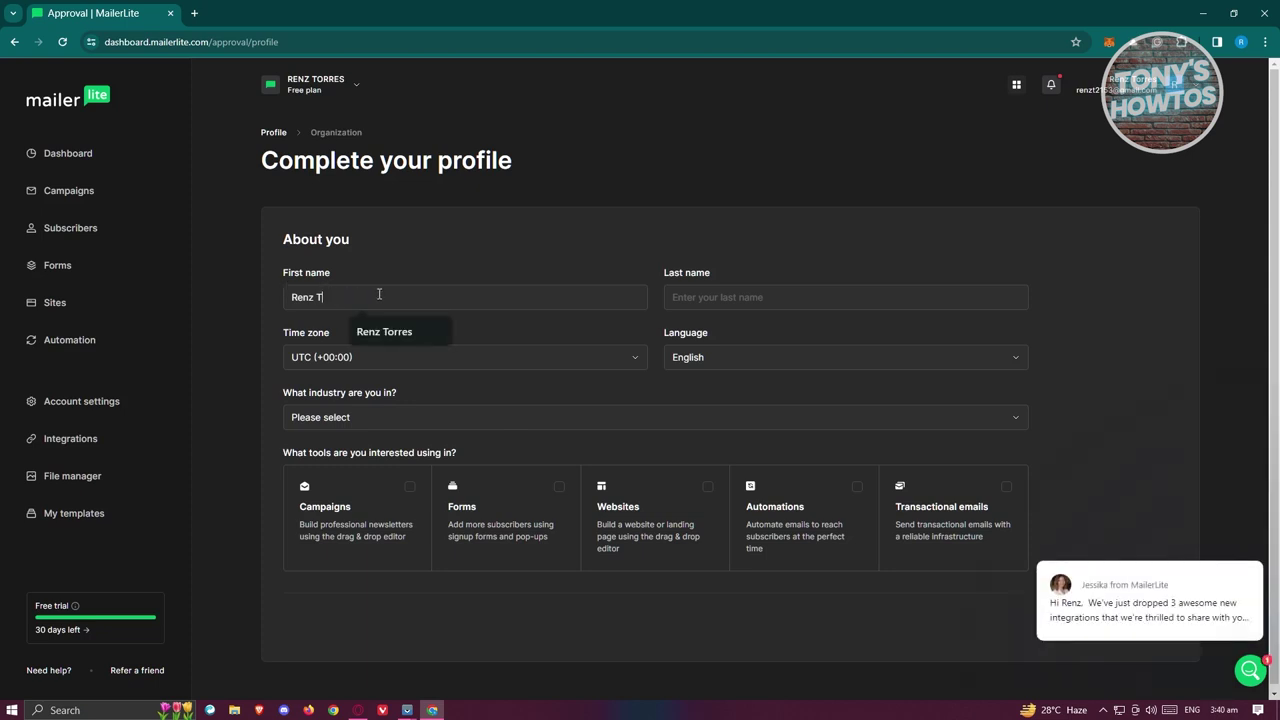
left_click(735, 298)
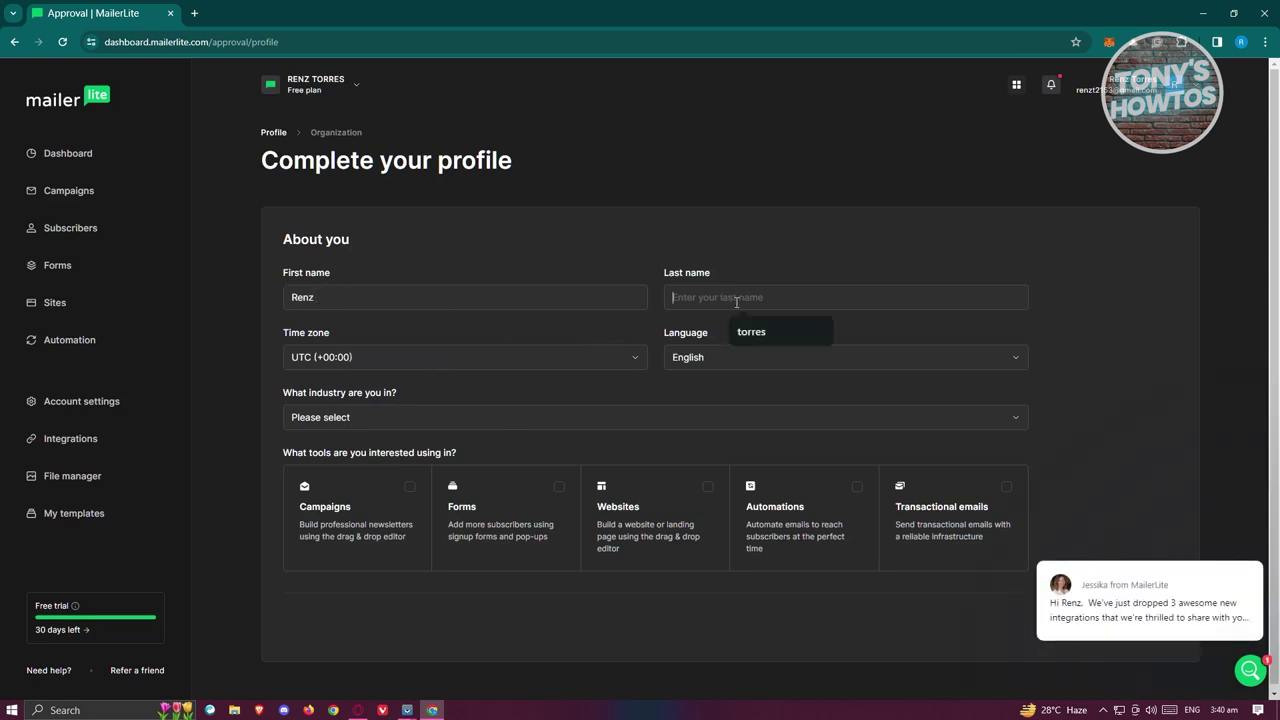
left_click(758, 340)
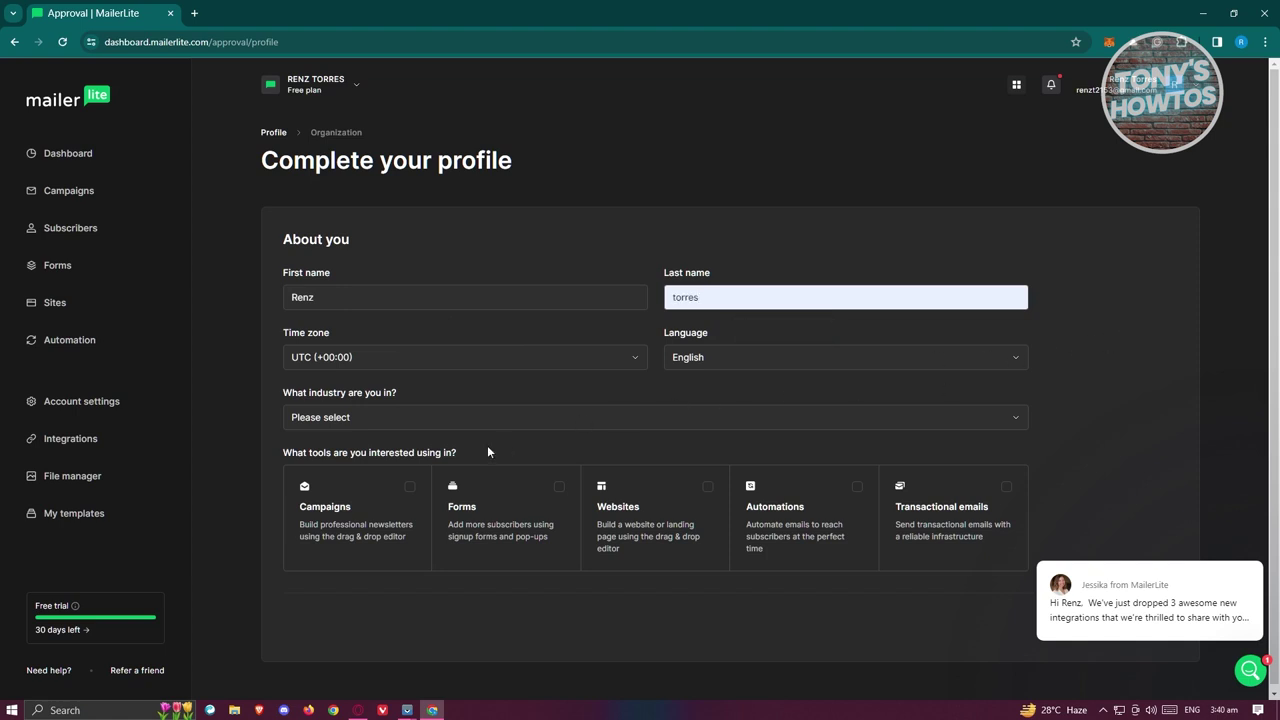
Set the industry to Games
left_click(366, 412)
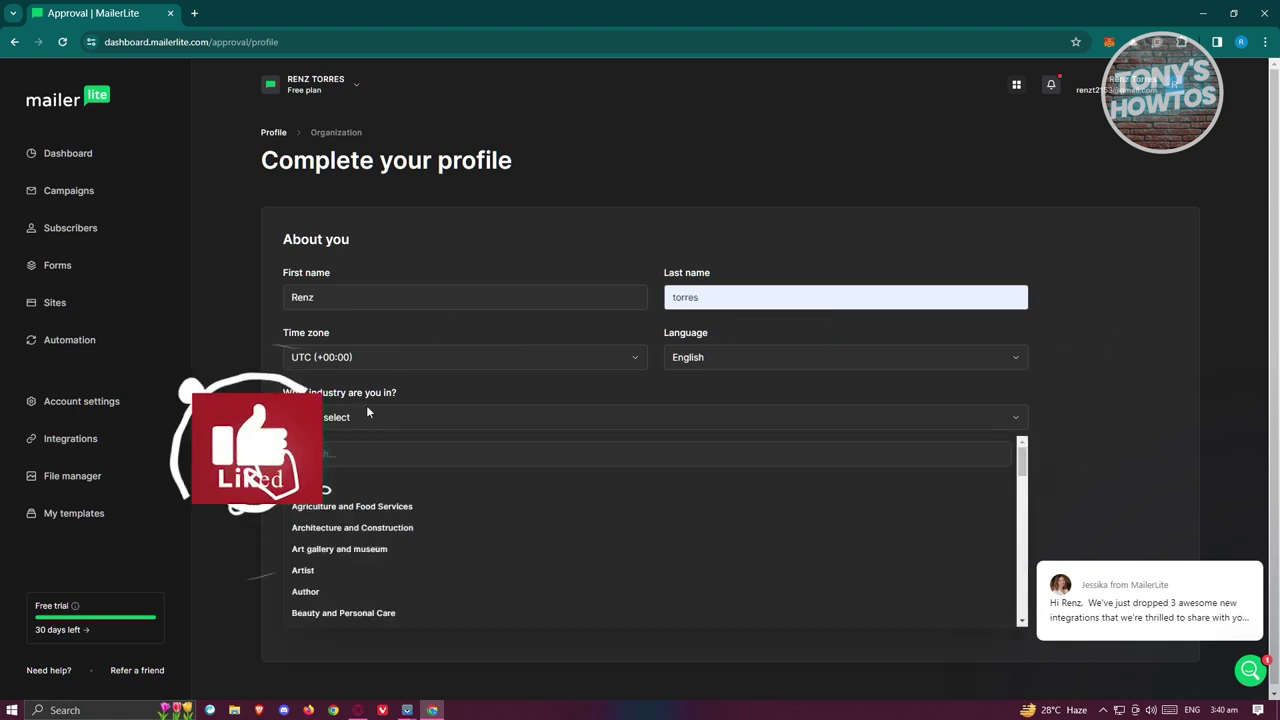
scroll(407, 508, "down", 3)
scroll(408, 506, "down", 1)
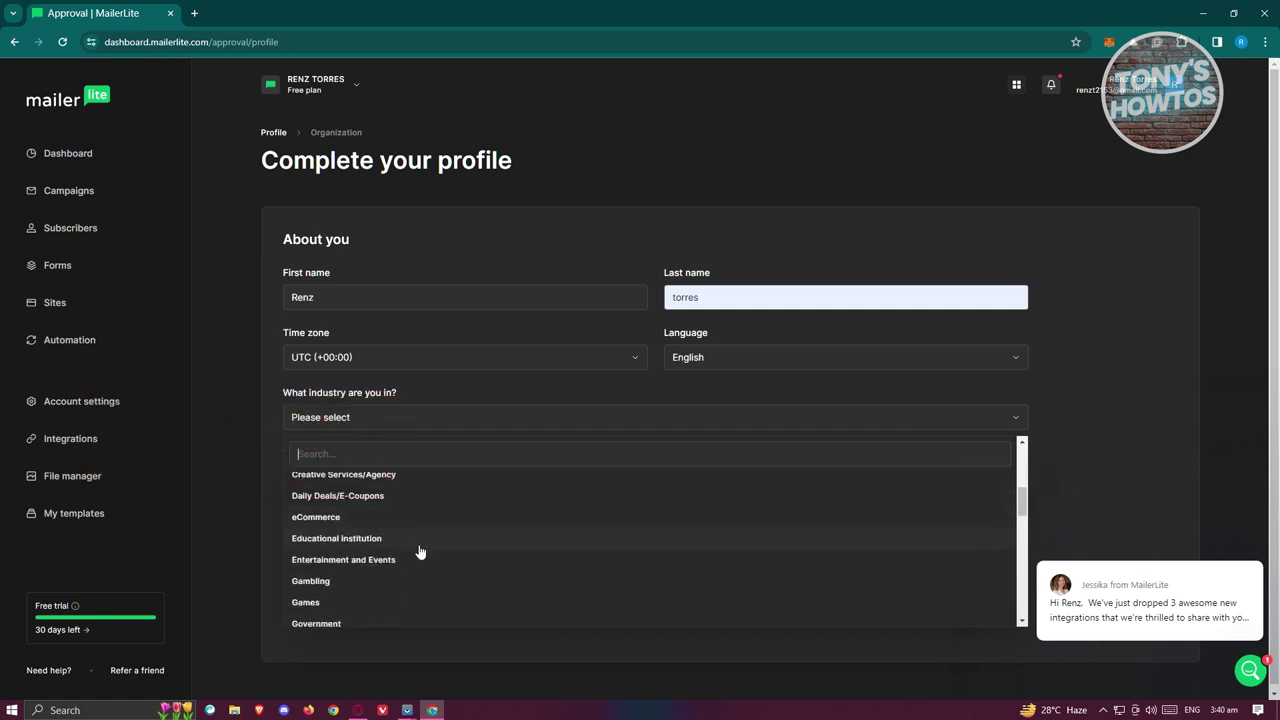
scroll(410, 551, "down", 2)
left_click(369, 540)
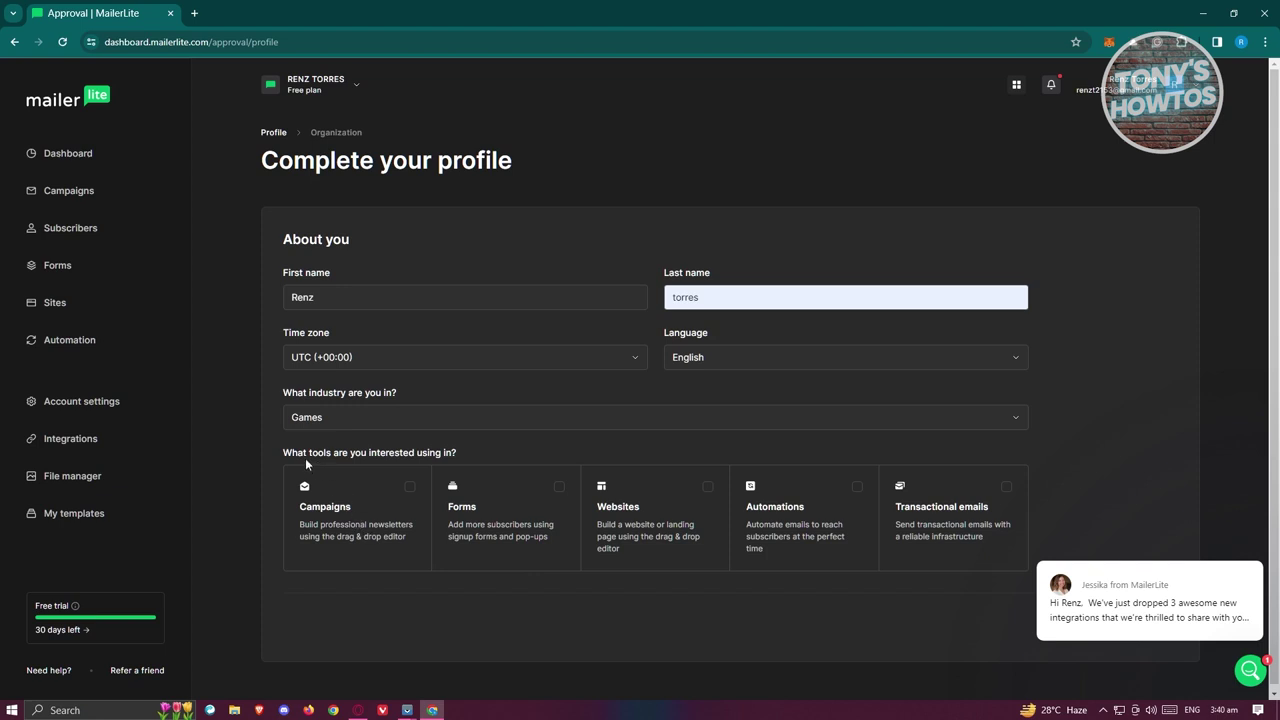
Tick Campaigns as a tool of interest and dismiss the chat popup
left_click(411, 486)
scroll(928, 491, "down", 1)
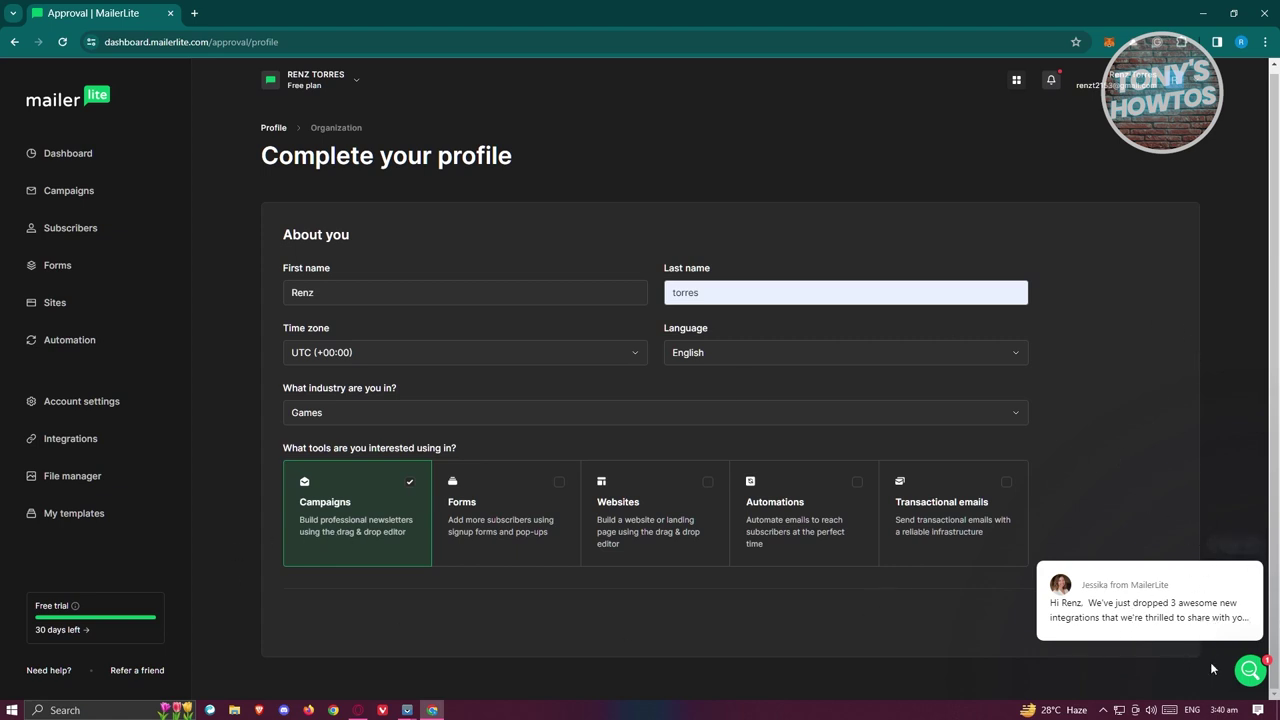
left_click(1247, 551)
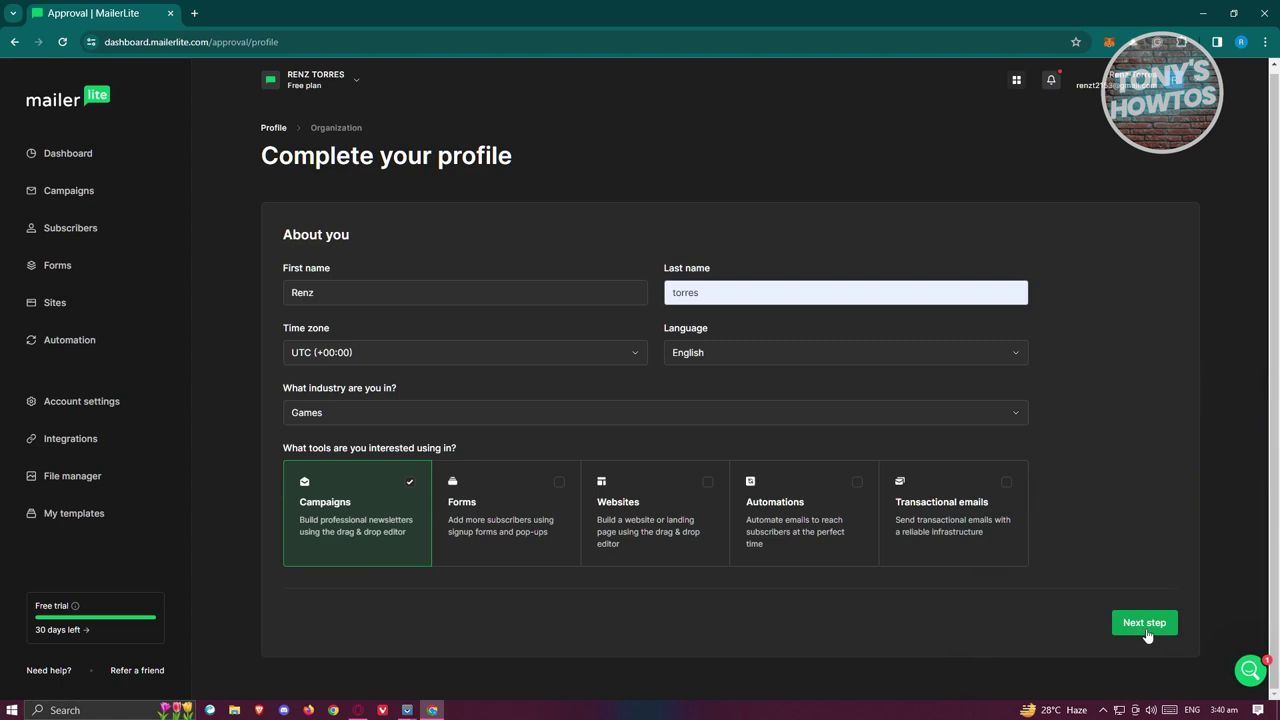
Advance to the Organization step and review its details, Anti-Spam Policy and update-email options
left_click(1145, 628)
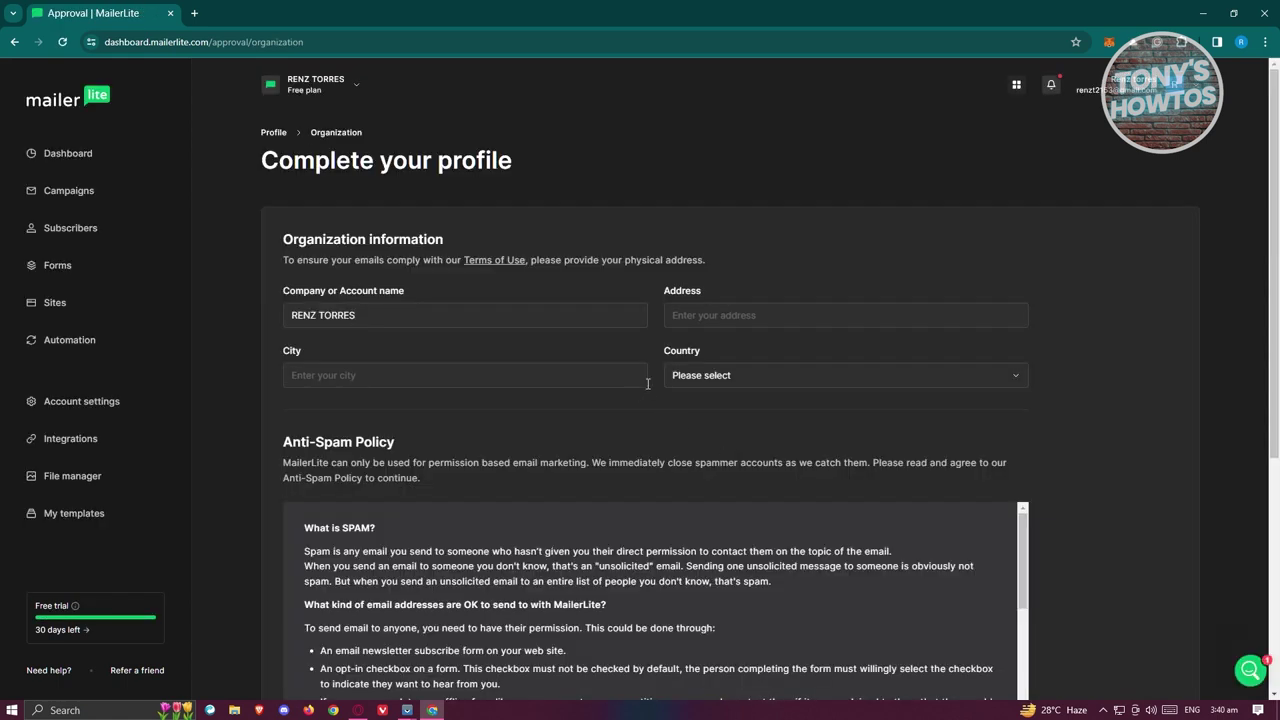
scroll(810, 350, "down", 4)
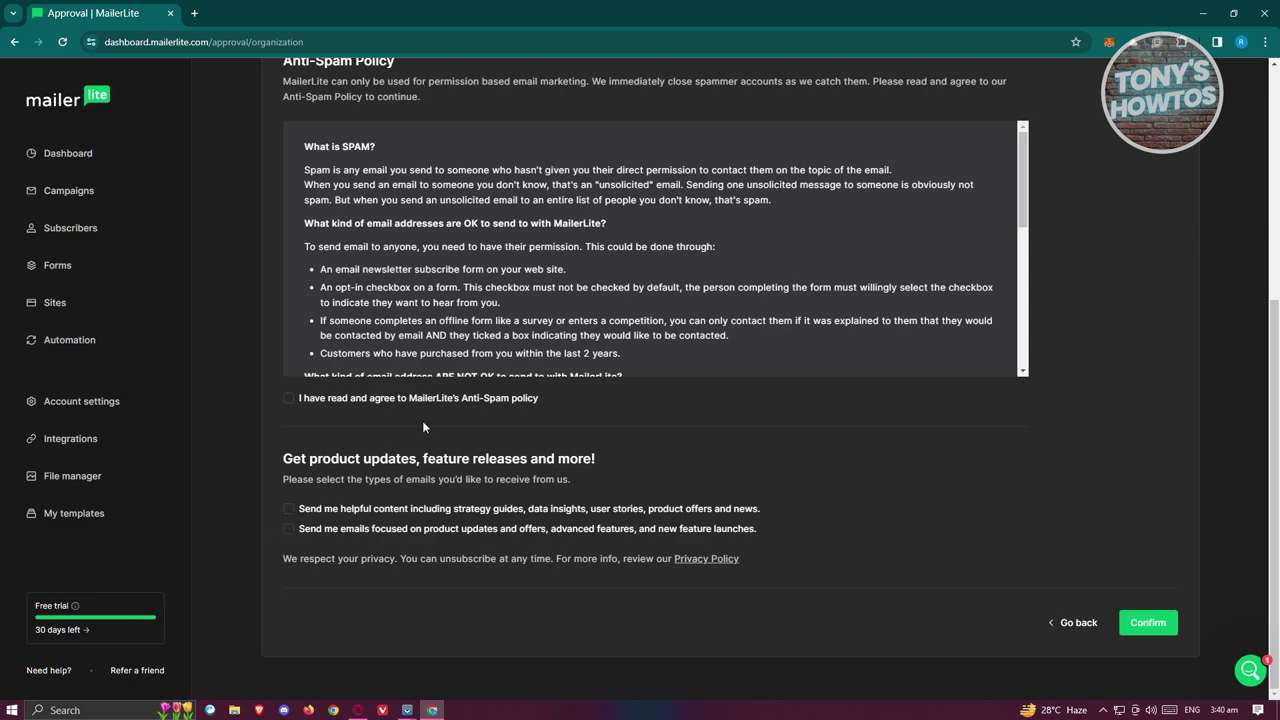
scroll(423, 427, "up", 3)
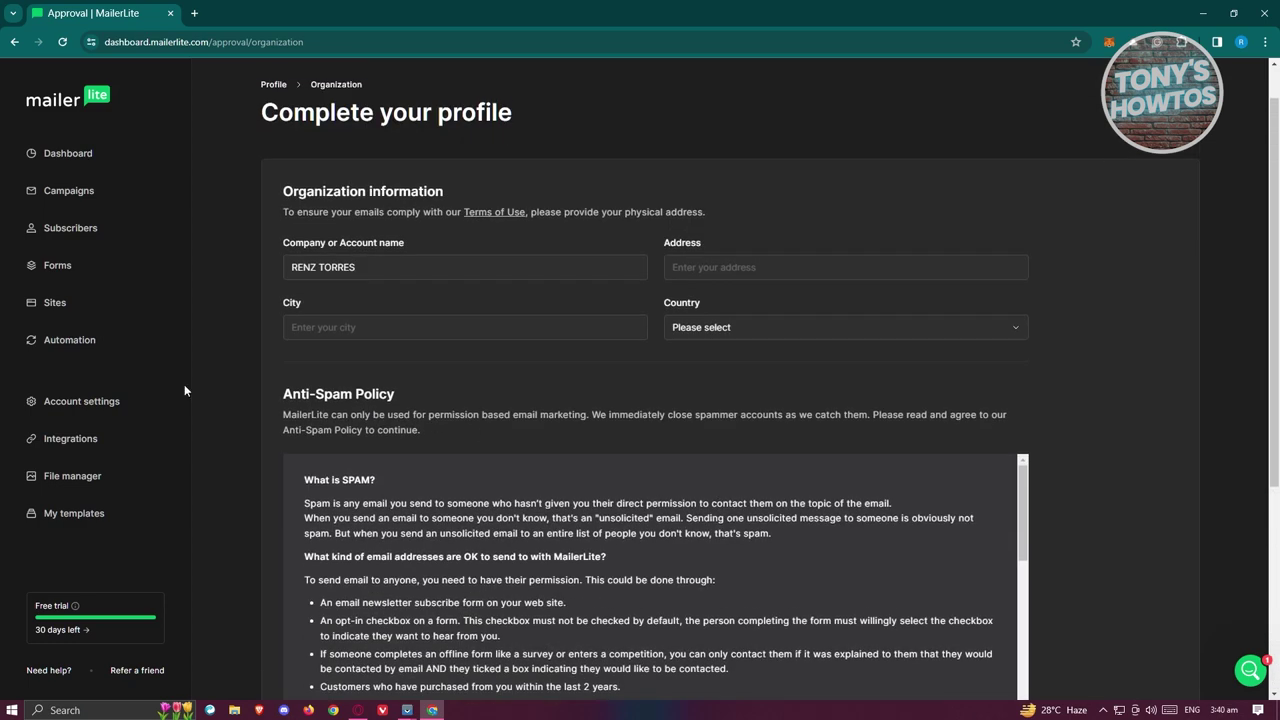
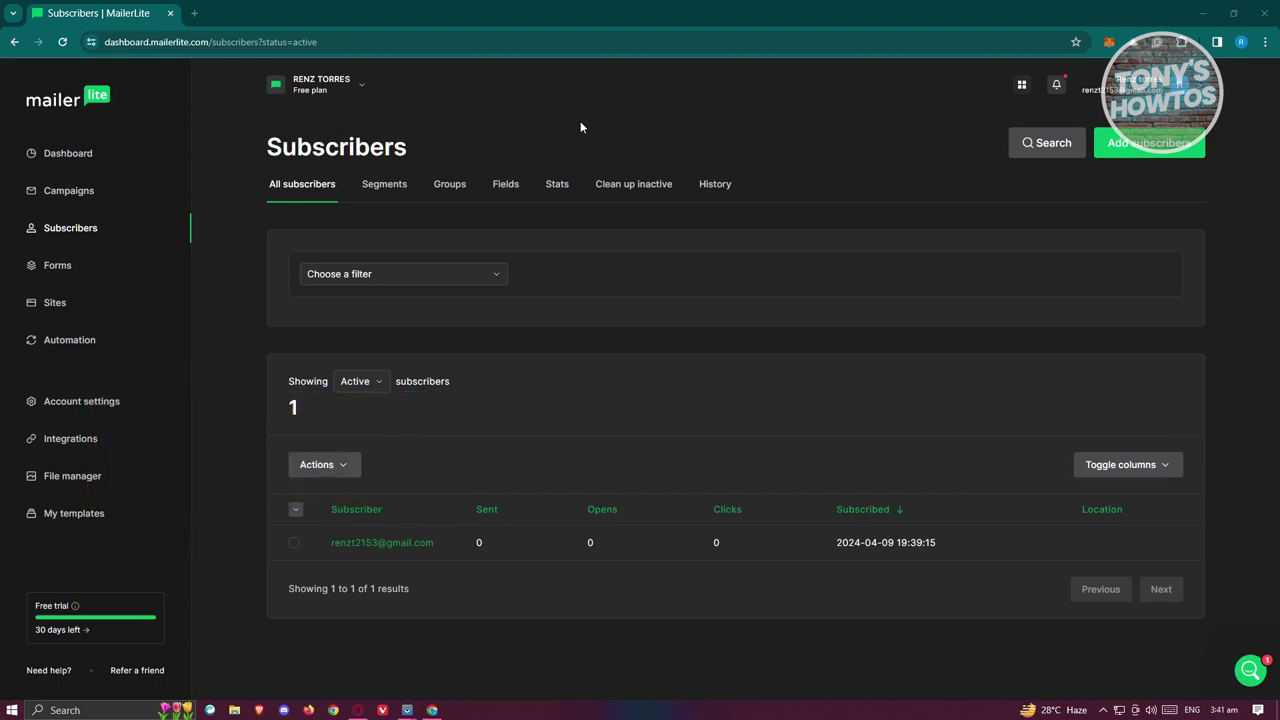
Open the Add subscribers page on the Add single subscriber tab
left_click(1149, 149)
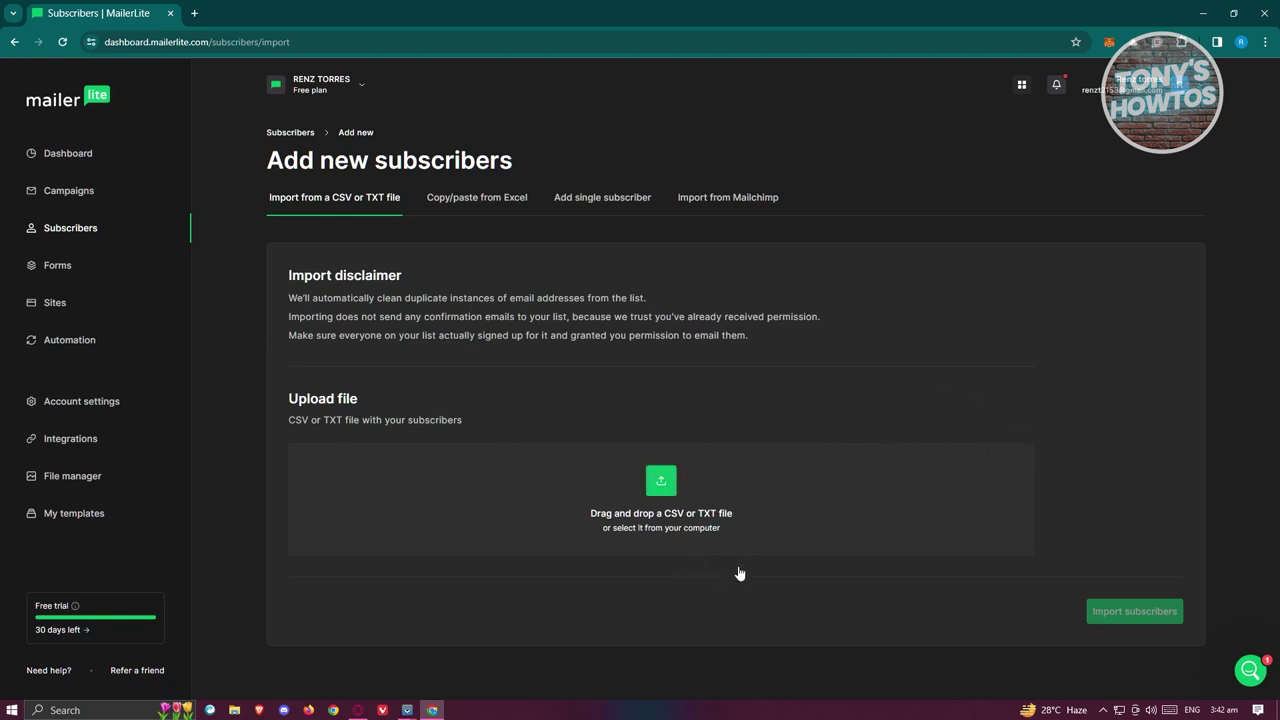
left_click(630, 207)
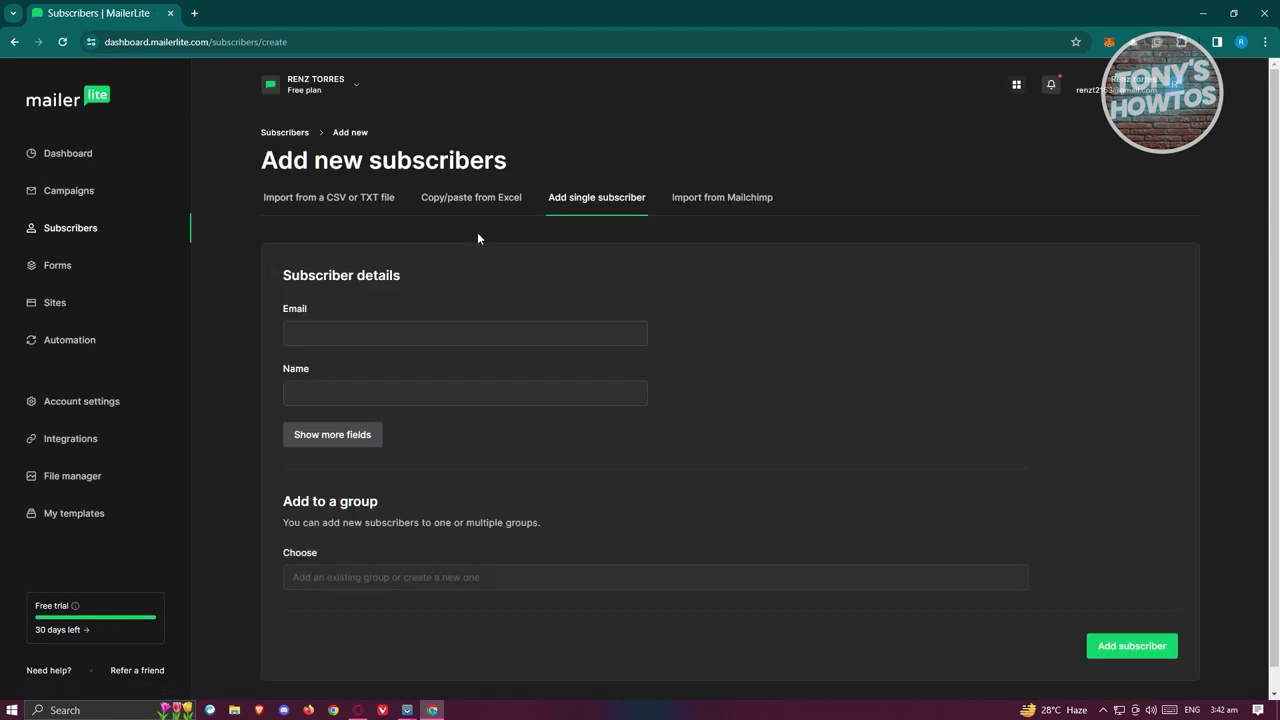
left_click(484, 200)
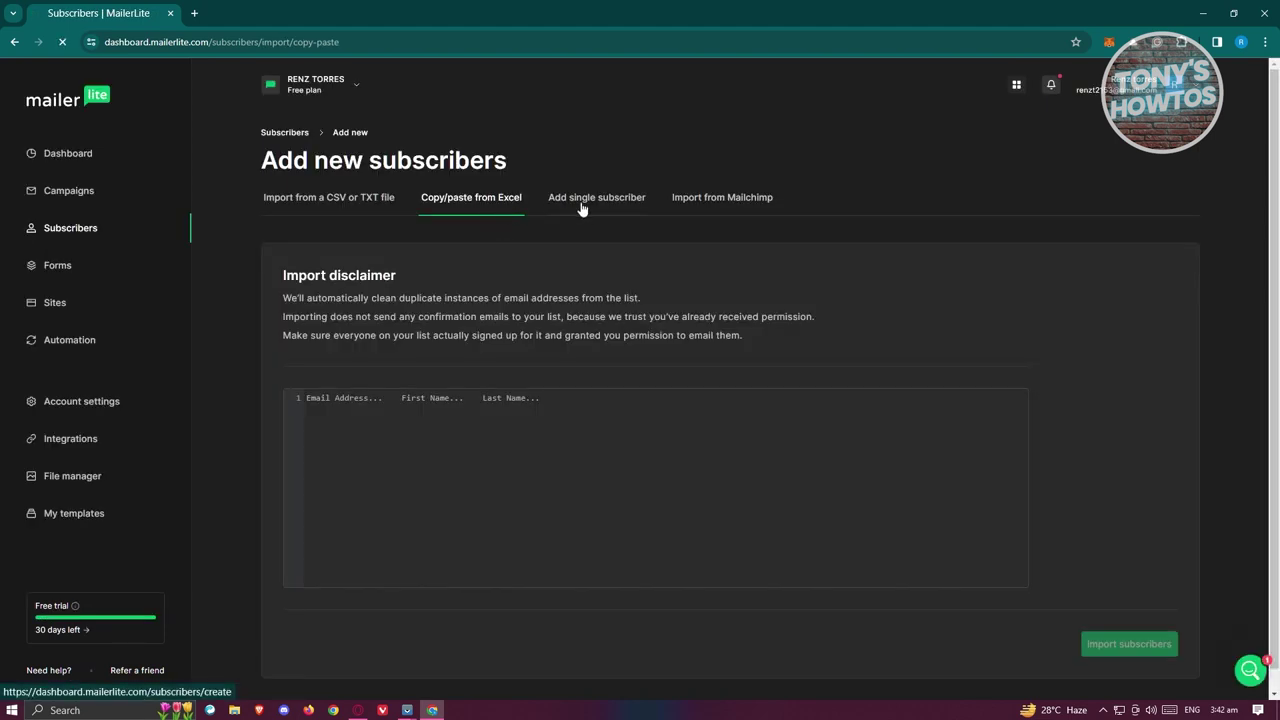
left_click(582, 206)
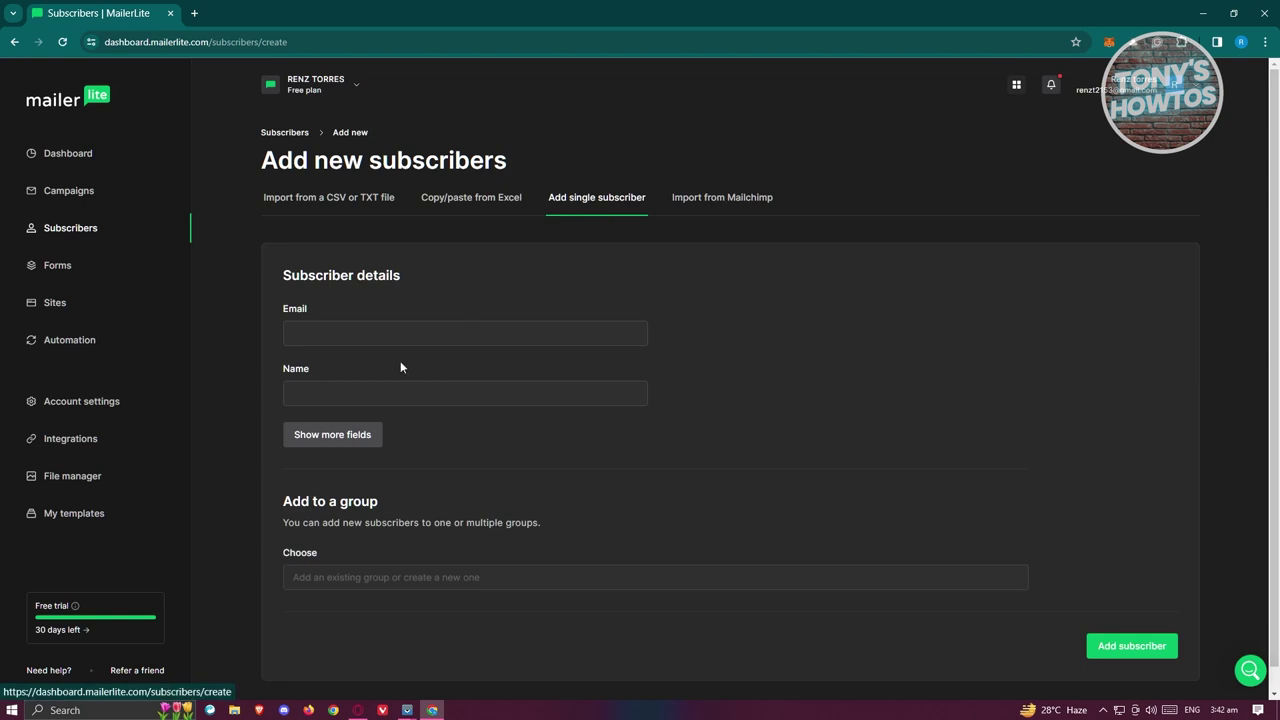
Enter the subscriber's e-mail address and full name, then save the subscriber
left_click(403, 332)
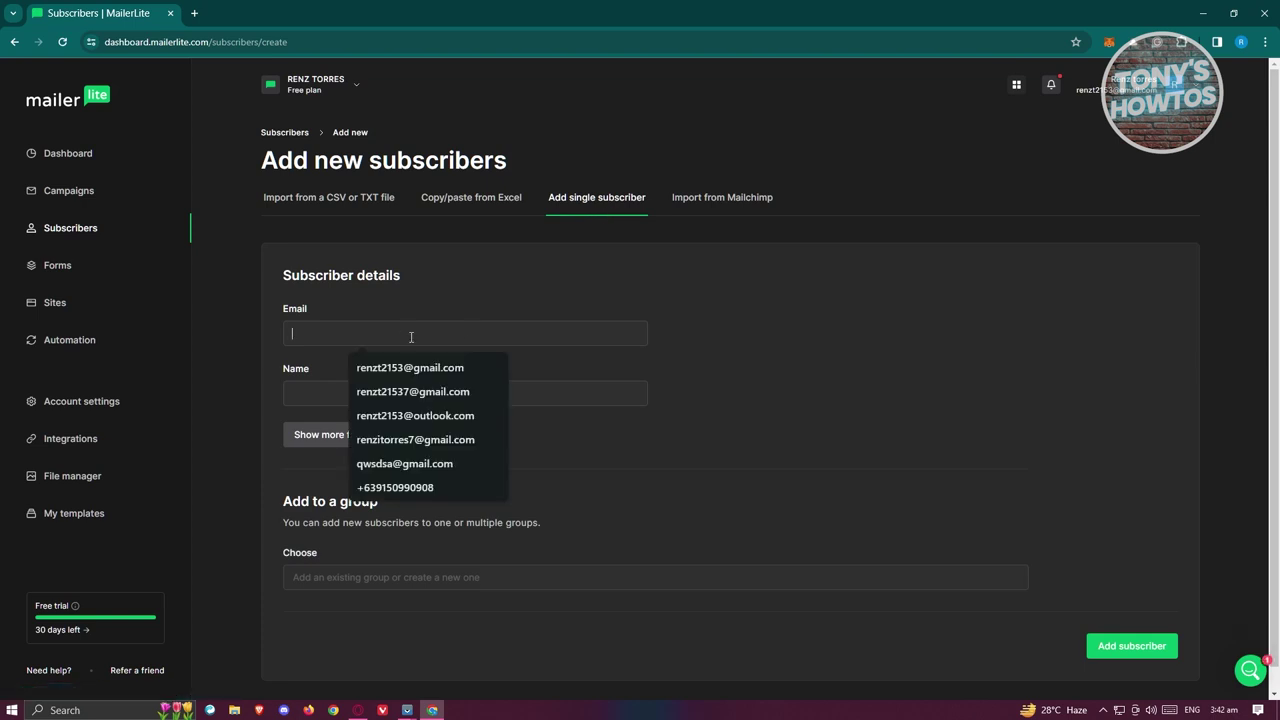
left_click(425, 390)
left_click(434, 394)
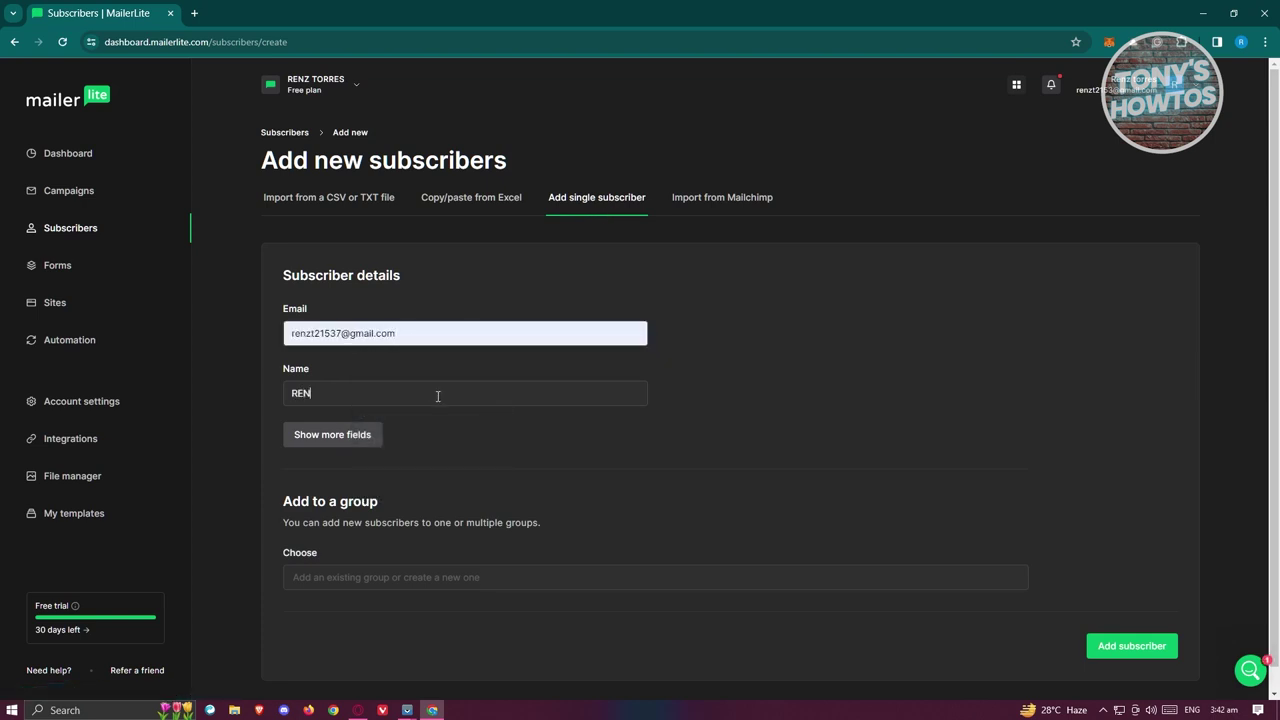
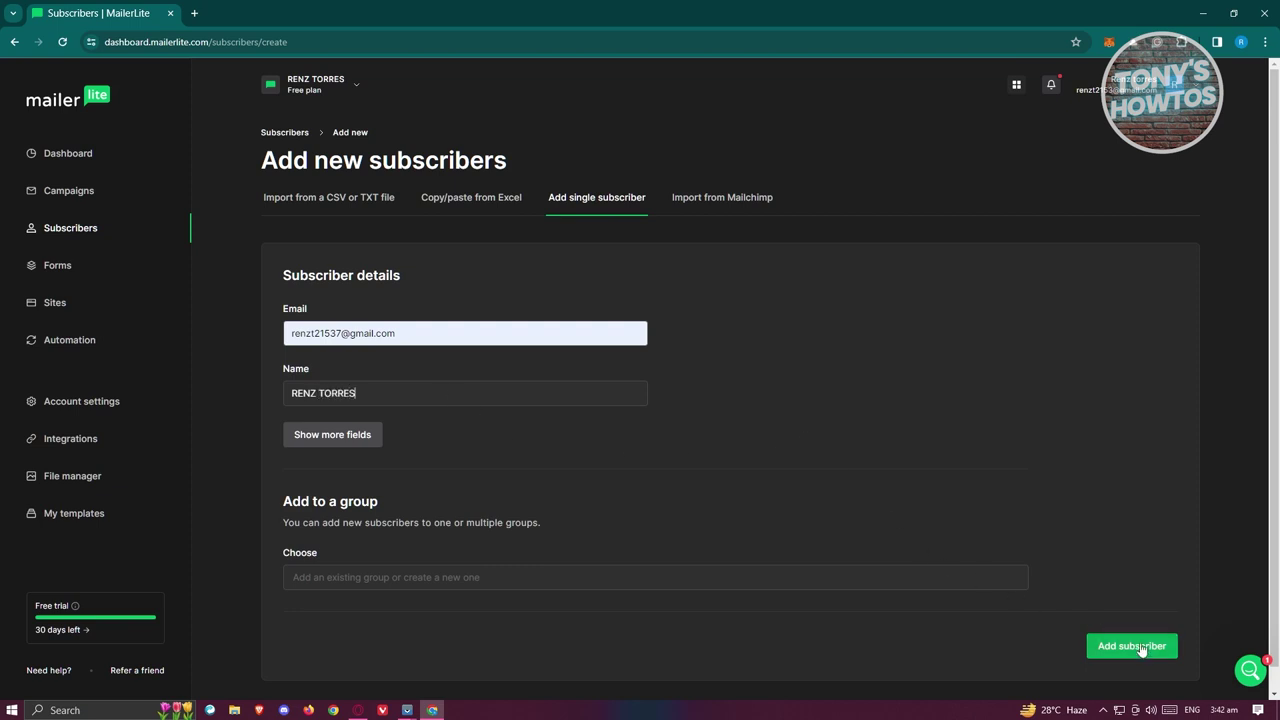
left_click(372, 442)
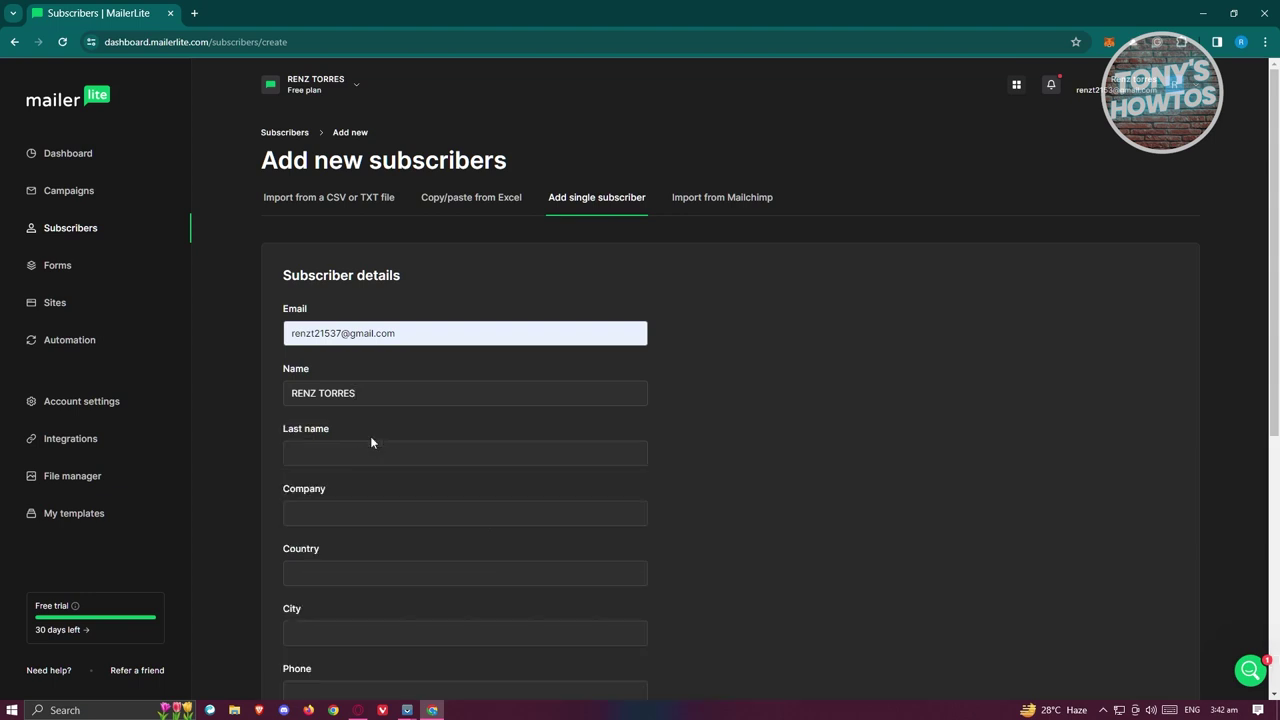
scroll(540, 397, "down", 4)
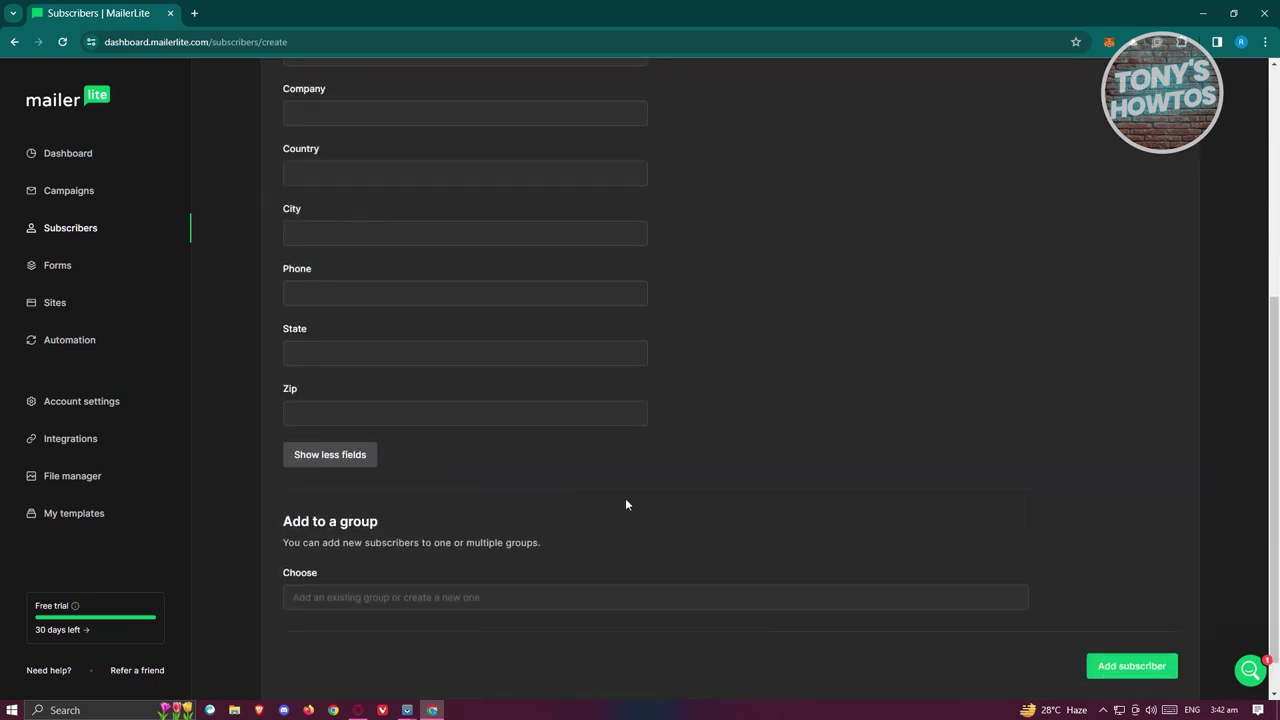
scroll(735, 512, "up", 3)
scroll(754, 515, "down", 3)
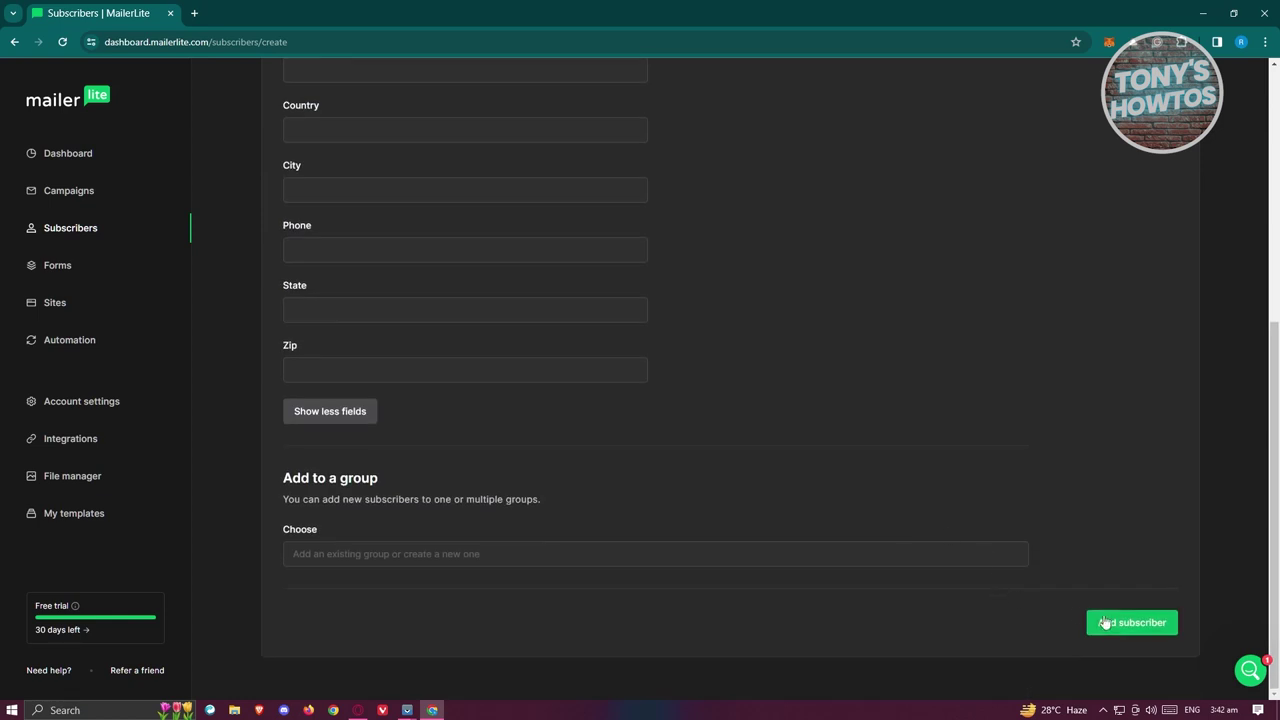
left_click(1132, 623)
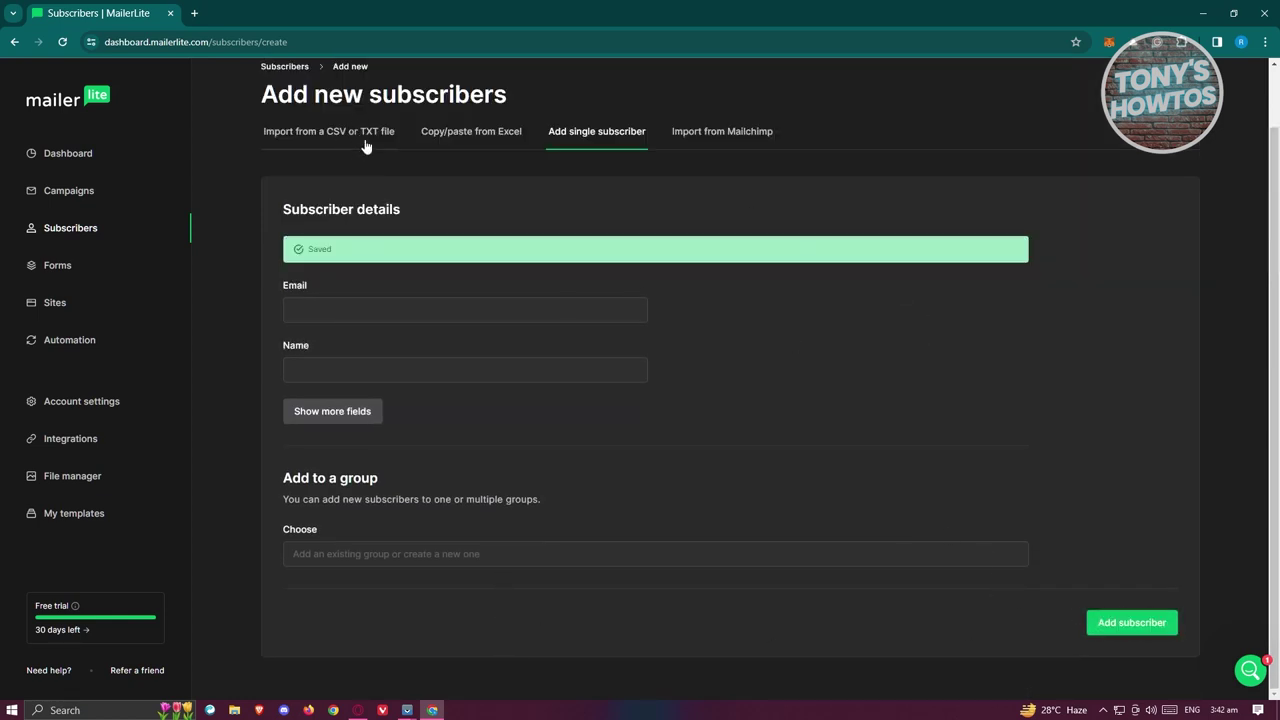
Browse the two-subscriber list's Segments, Groups, Fields, Clean up inactive and History tabs, then go to Forms
left_click(284, 67)
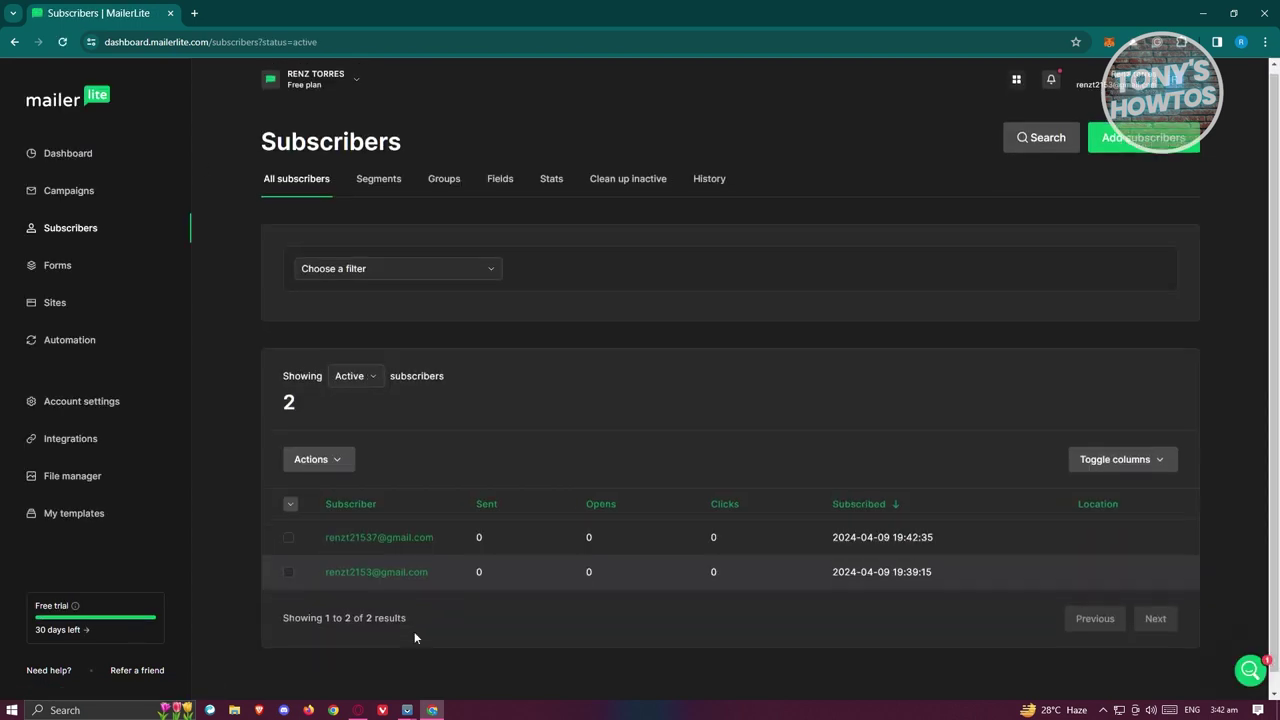
scroll(414, 631, "down", 1)
scroll(733, 551, "up", 1)
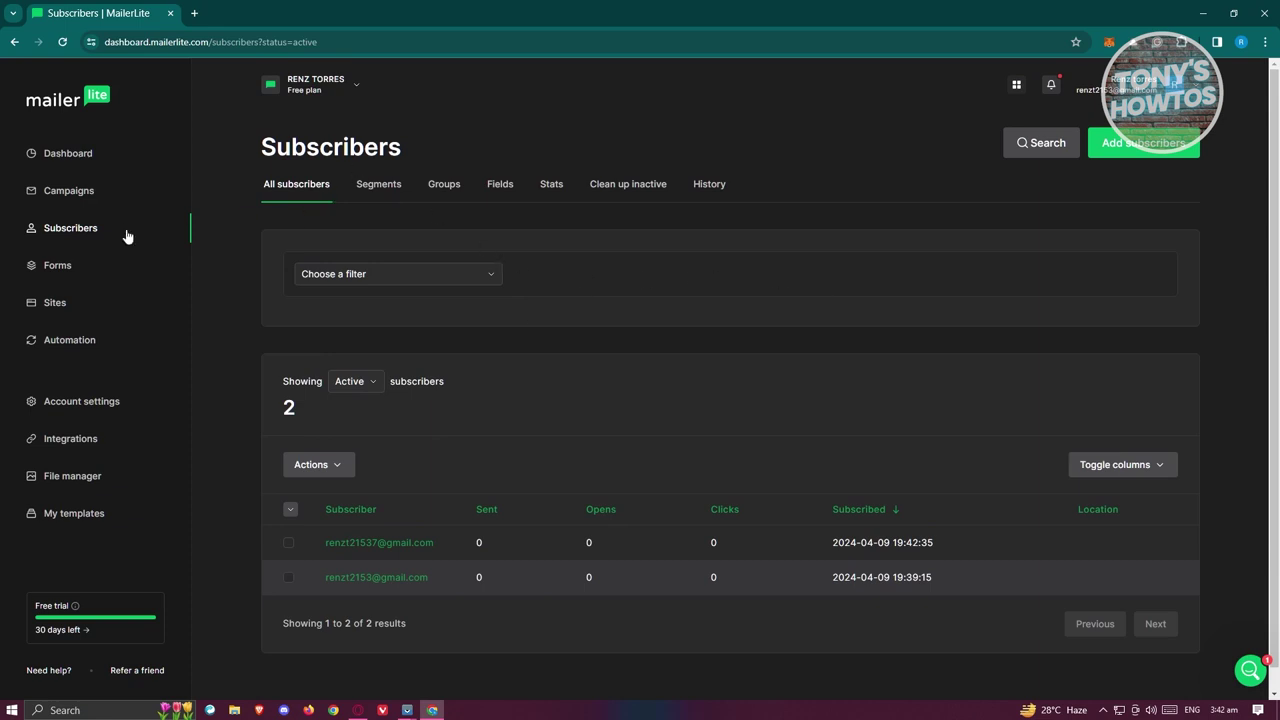
left_click(375, 201)
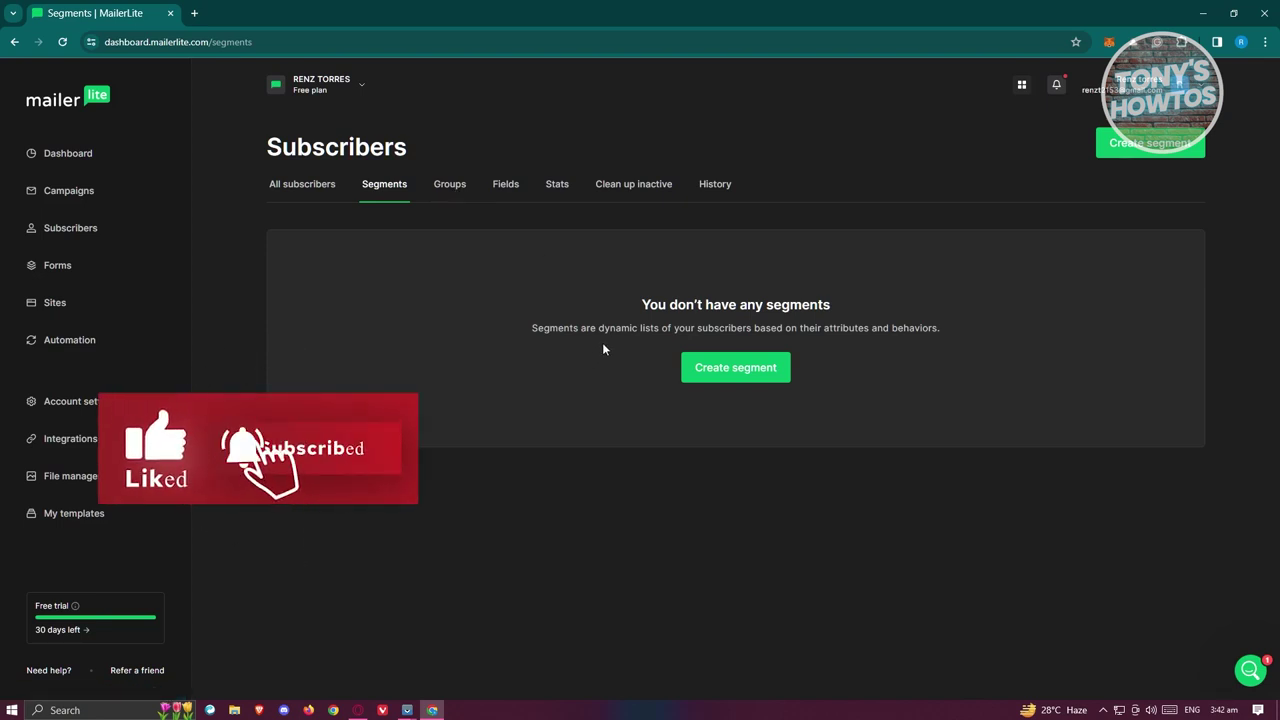
left_click(447, 192)
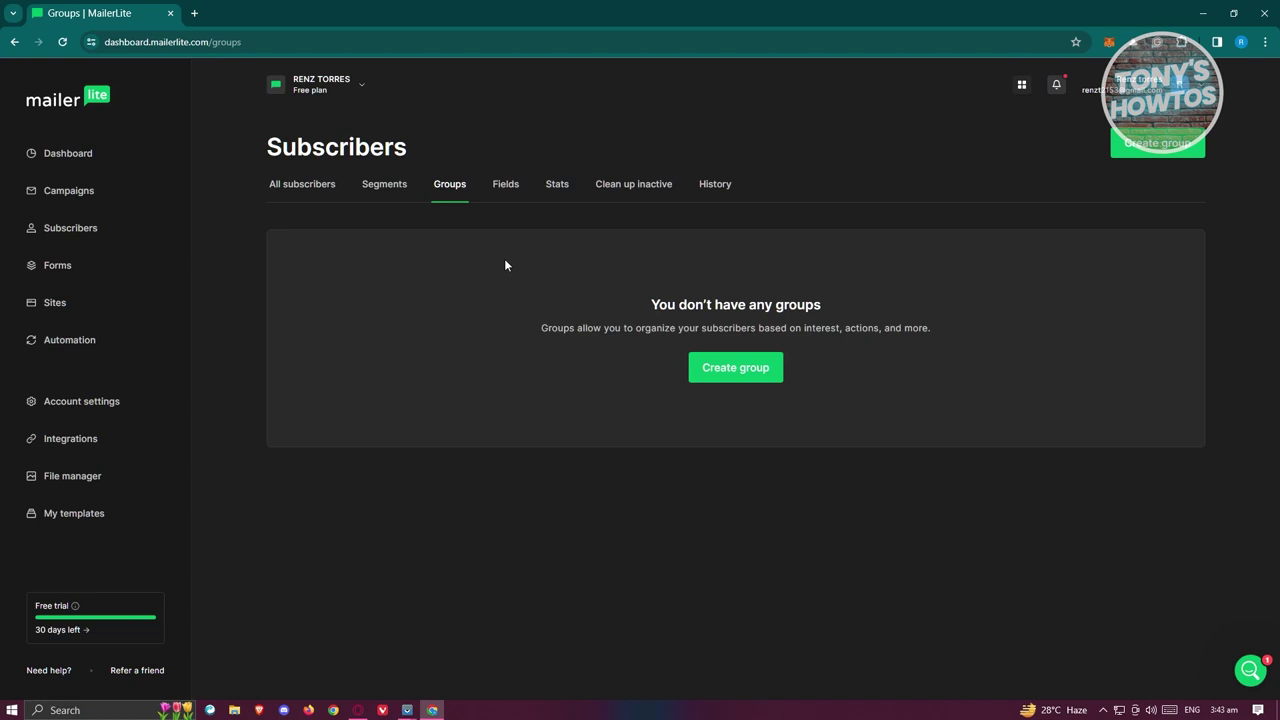
left_click(505, 182)
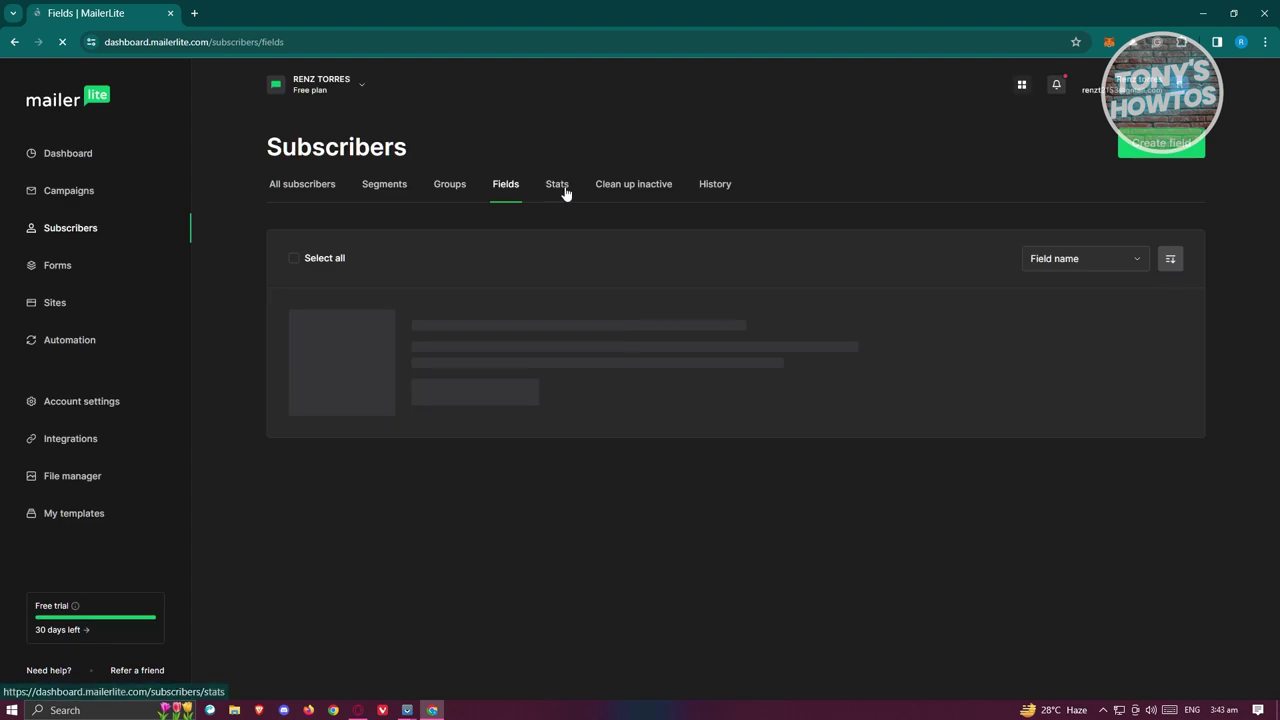
left_click(642, 199)
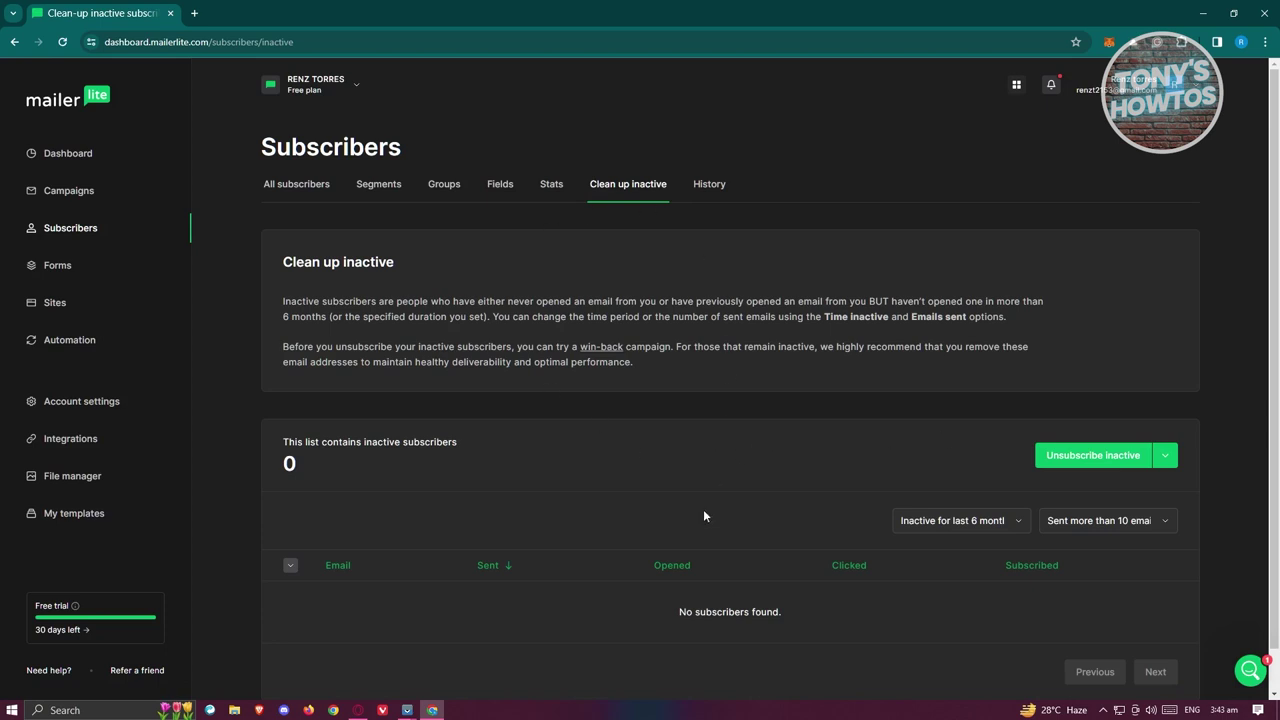
left_click(706, 186)
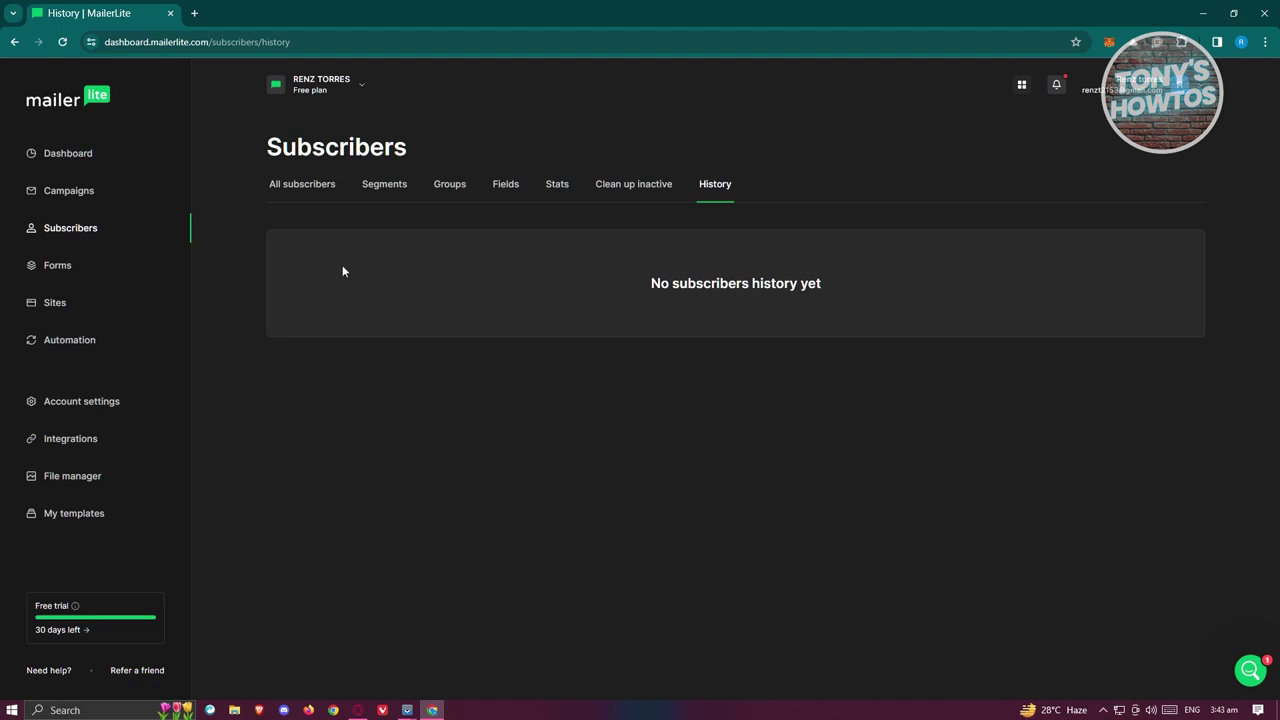
left_click(77, 265)
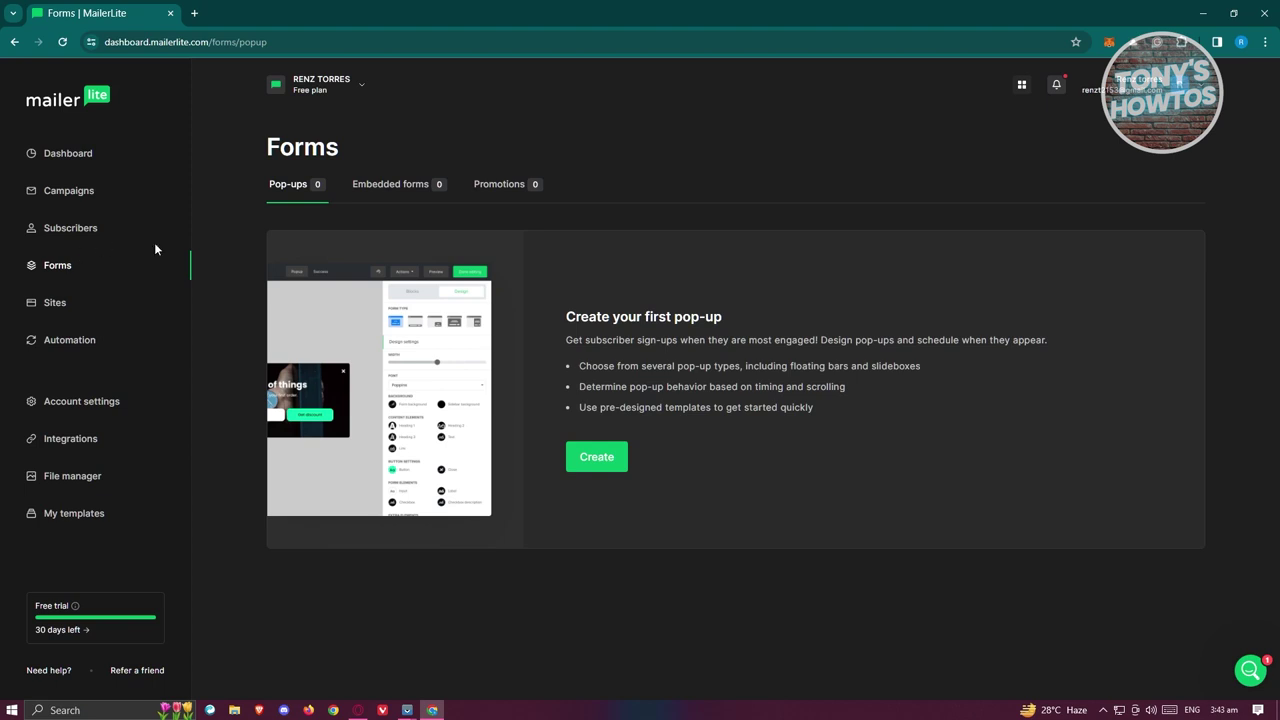
Create a new pop-up form named TEST FORM
left_click(608, 460)
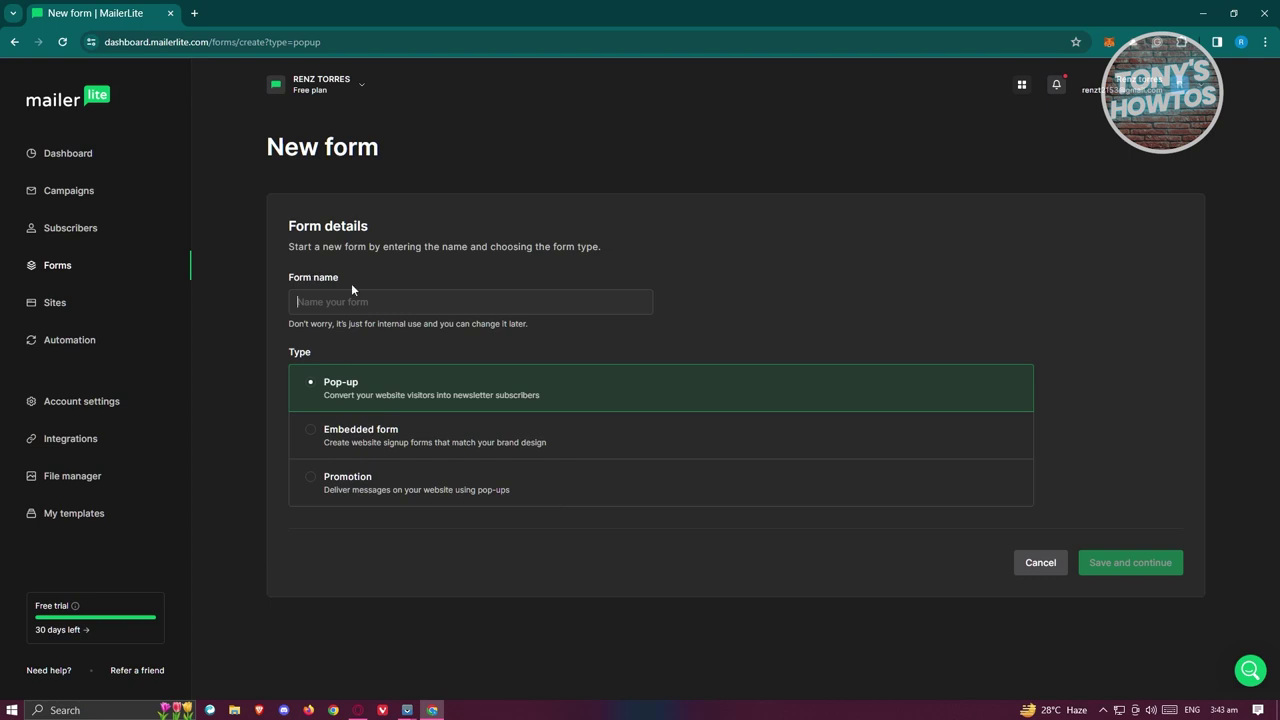
type("TEST FORM")
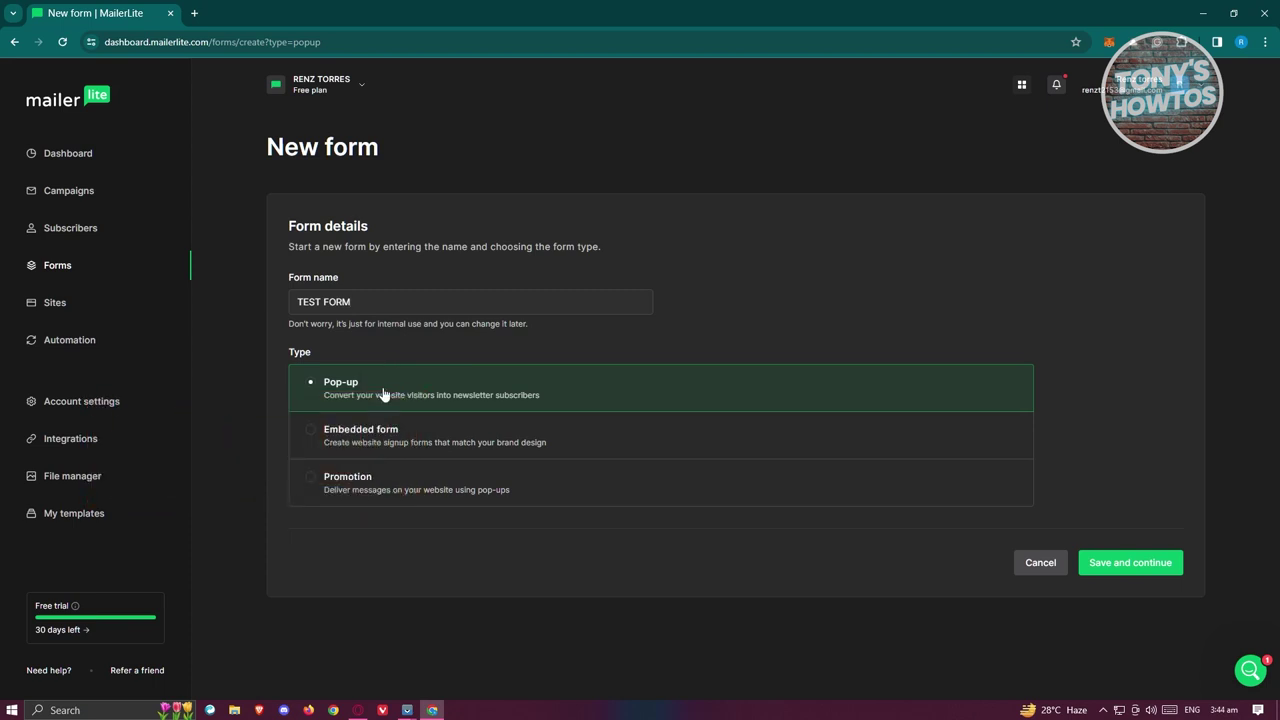
left_click(1171, 572)
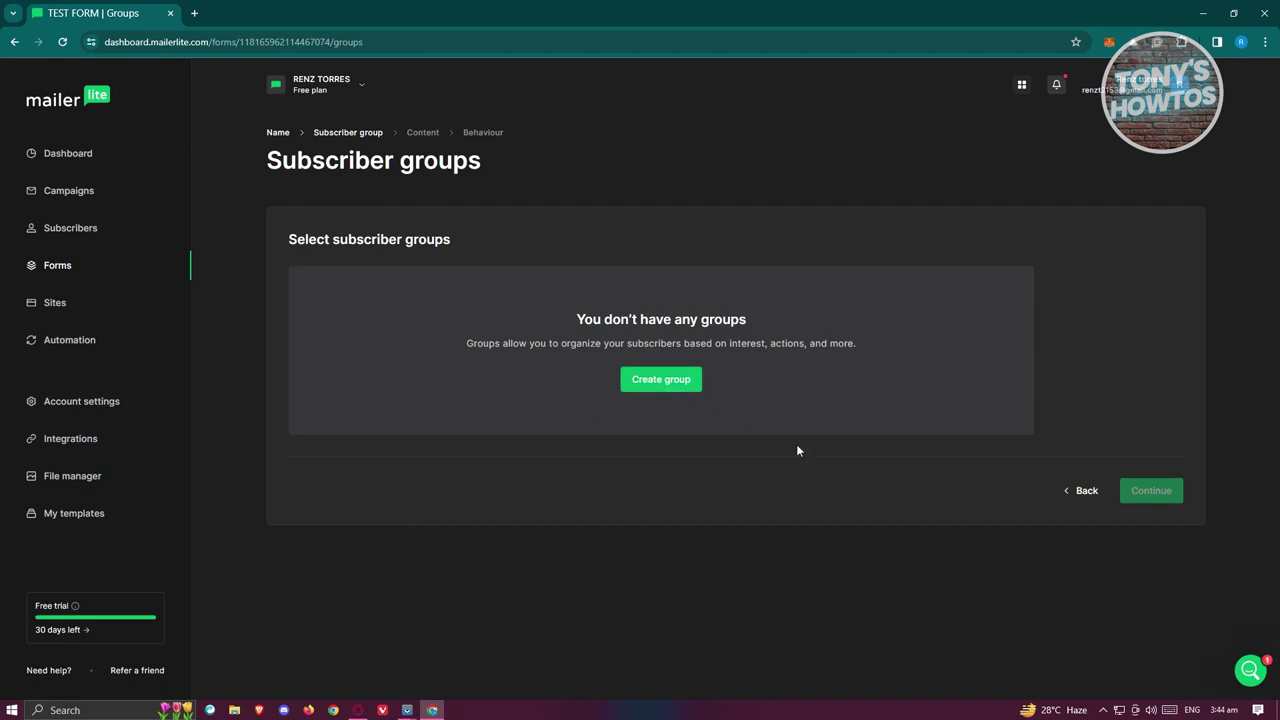
Create and assign the group TEST SUBSCRIBER GROUP, then continue to templates
left_click(666, 390)
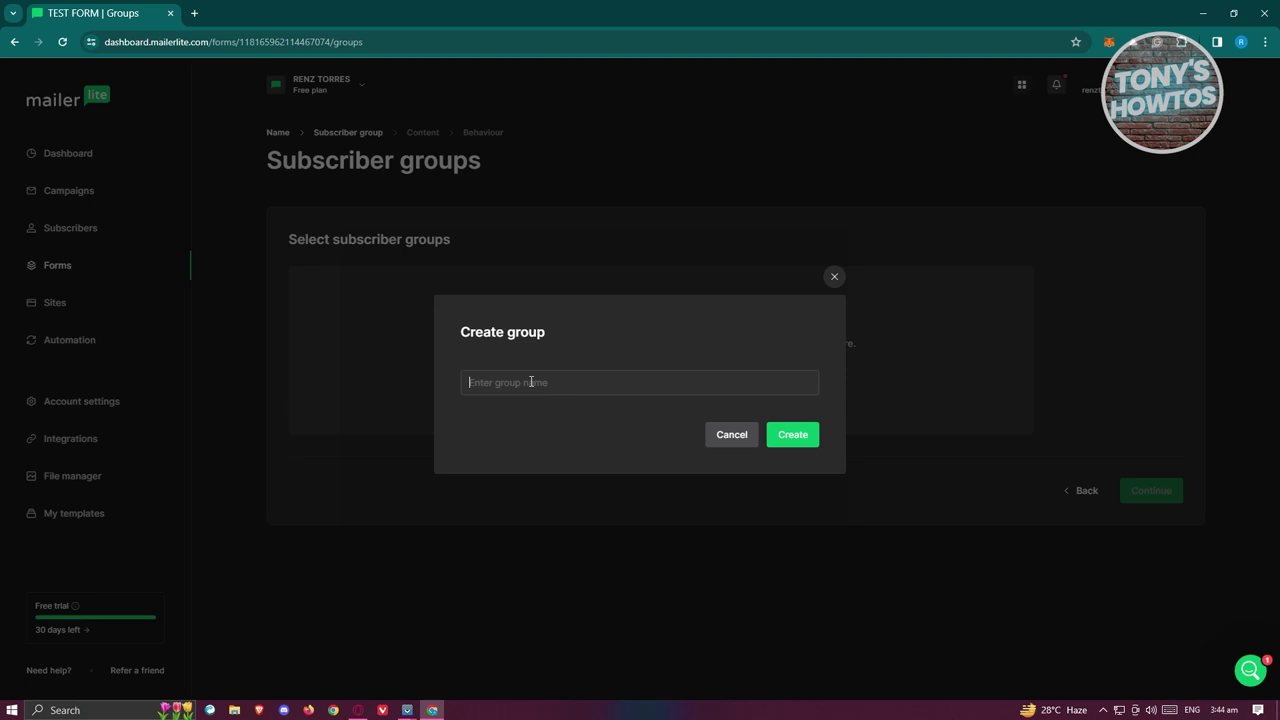
type("TEST SUBSCRIBER GROUP")
left_click(789, 437)
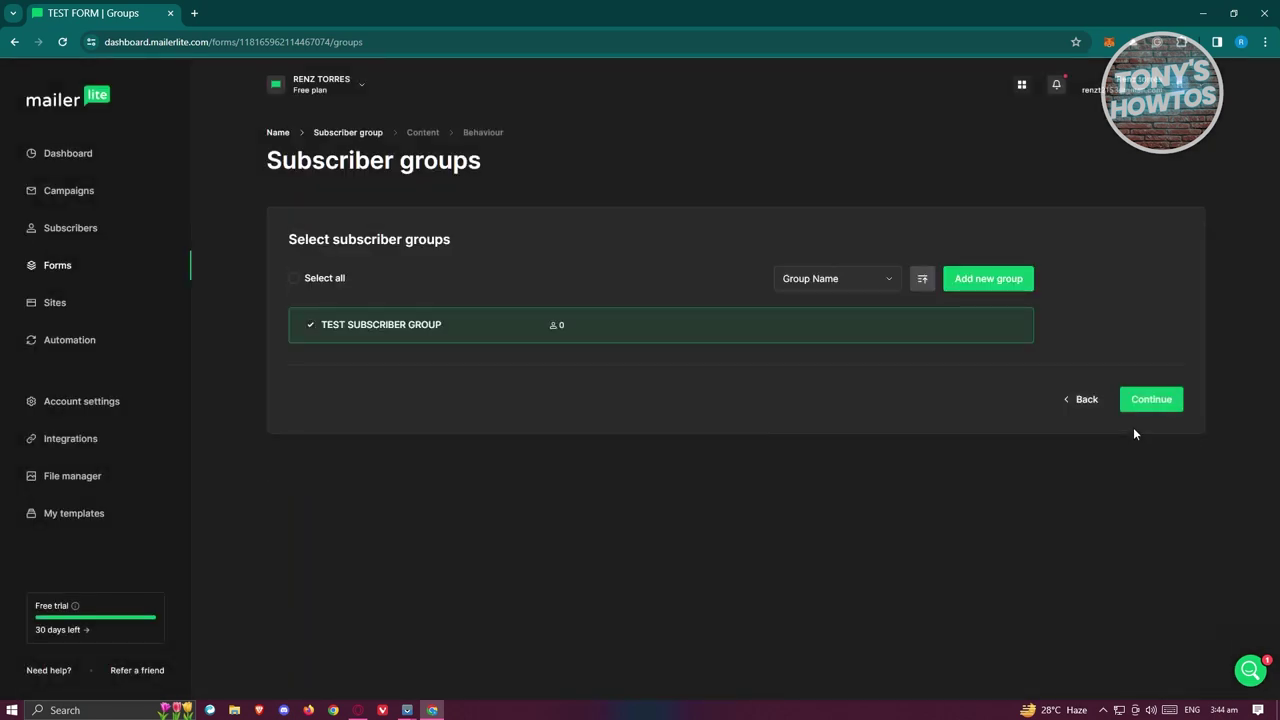
left_click(1160, 405)
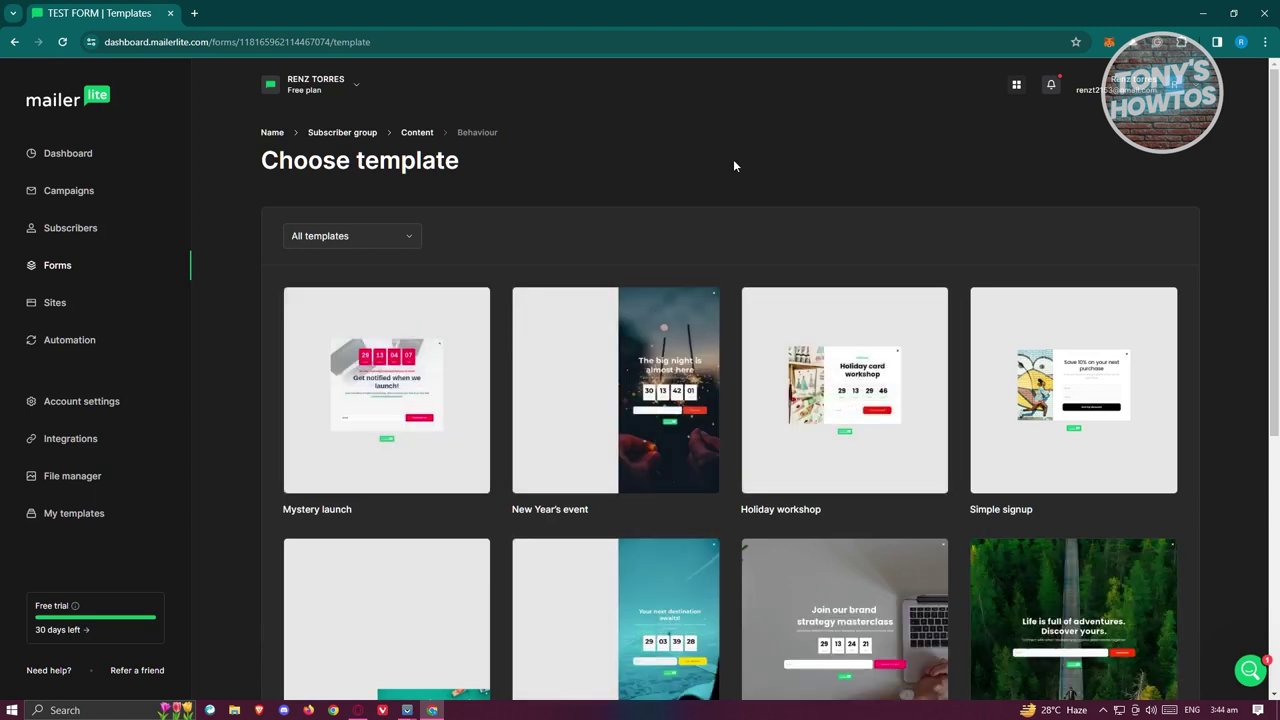
Choose the Simple signup template for the pop-up
mouse_move(575, 598)
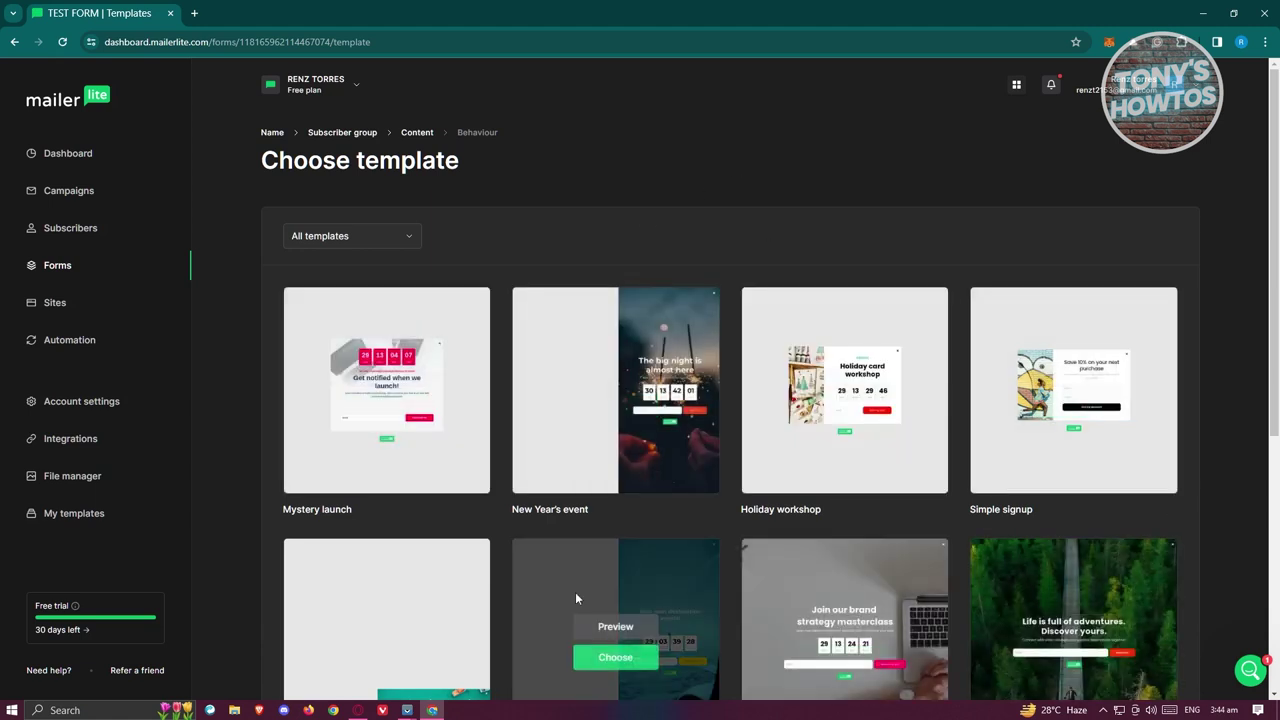
mouse_move(1093, 334)
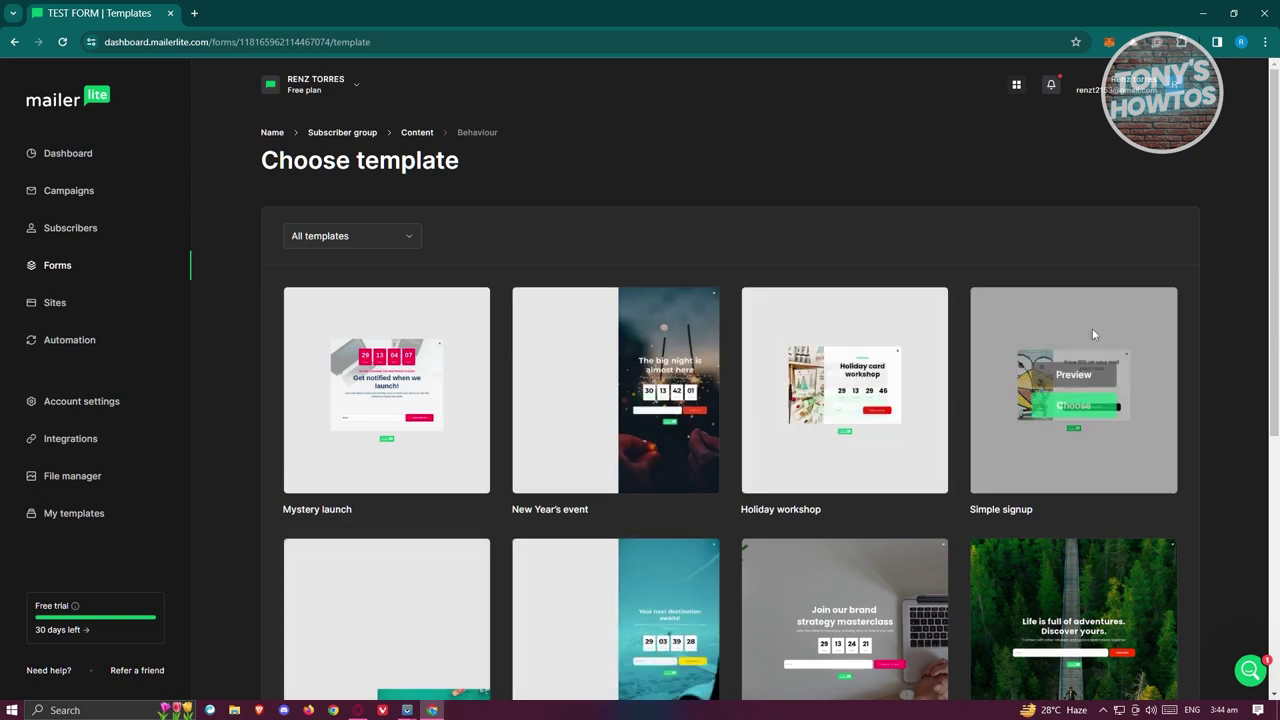
left_click(1082, 412)
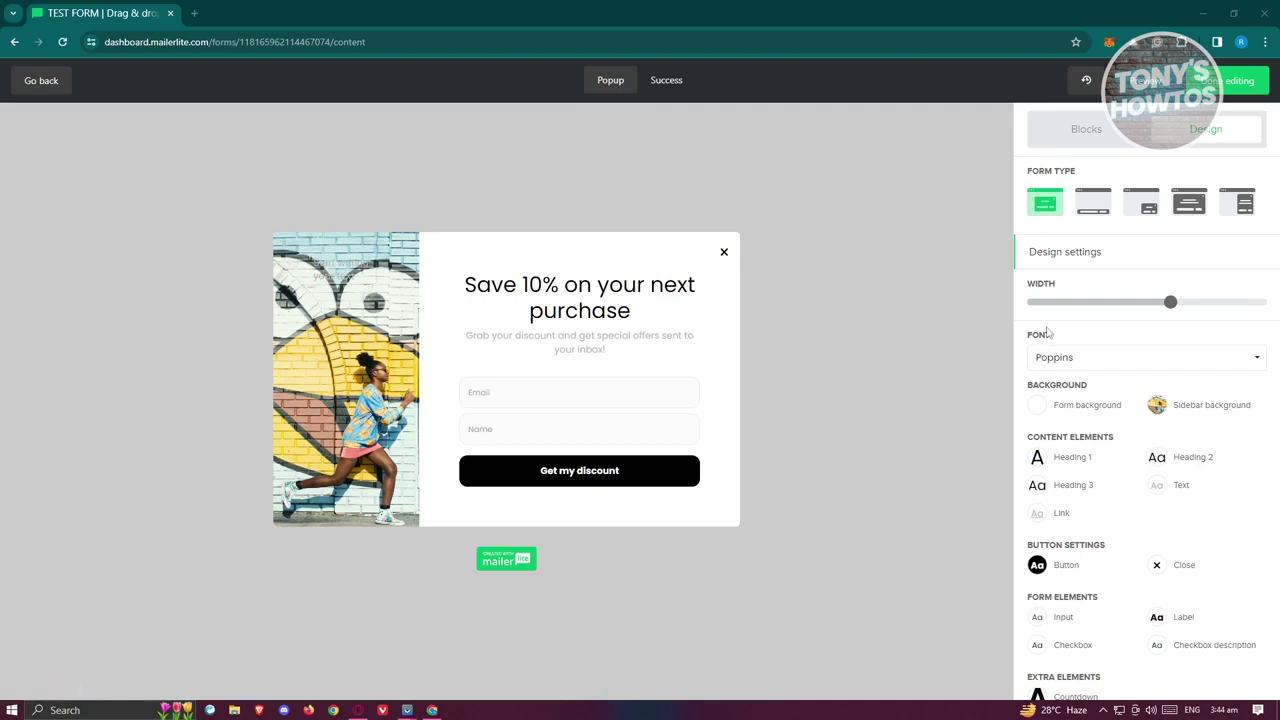
Add TEST to the end of the pop-up subtitle and finish editing the design
mouse_move(622, 303)
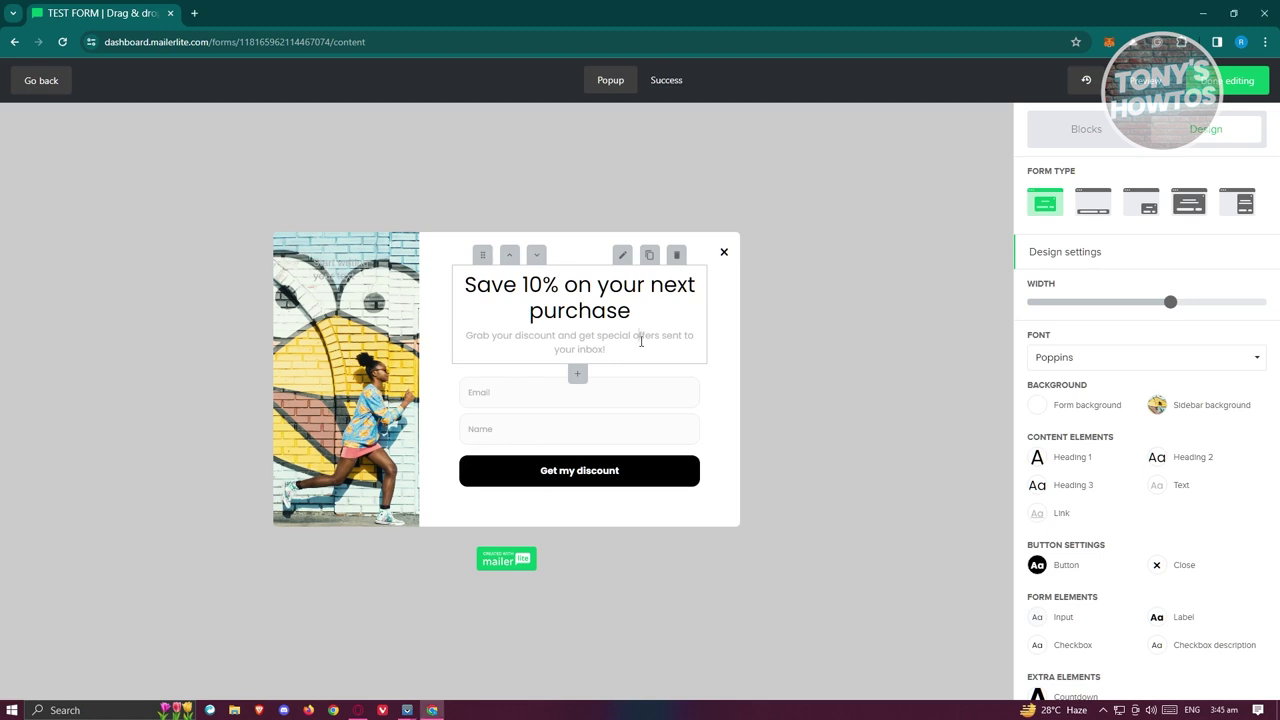
double_click(641, 340)
left_click(608, 340)
type("TEST")
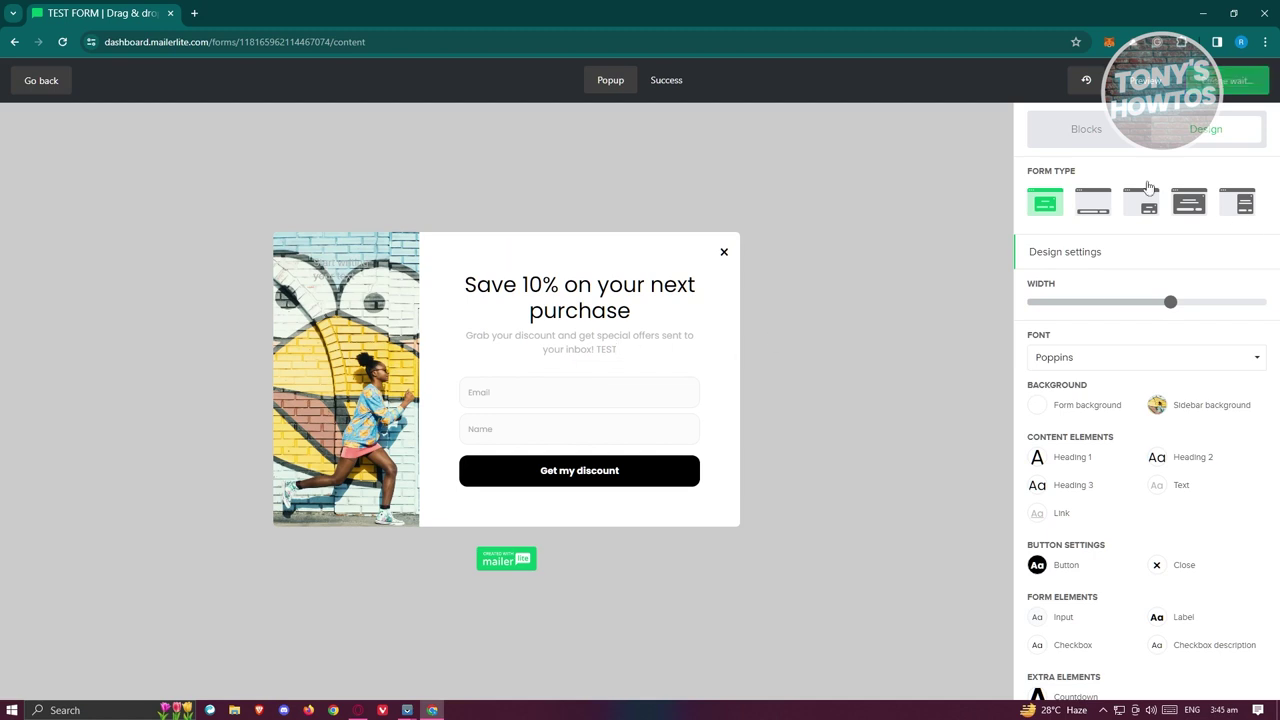
scroll(1118, 456, "down", 1)
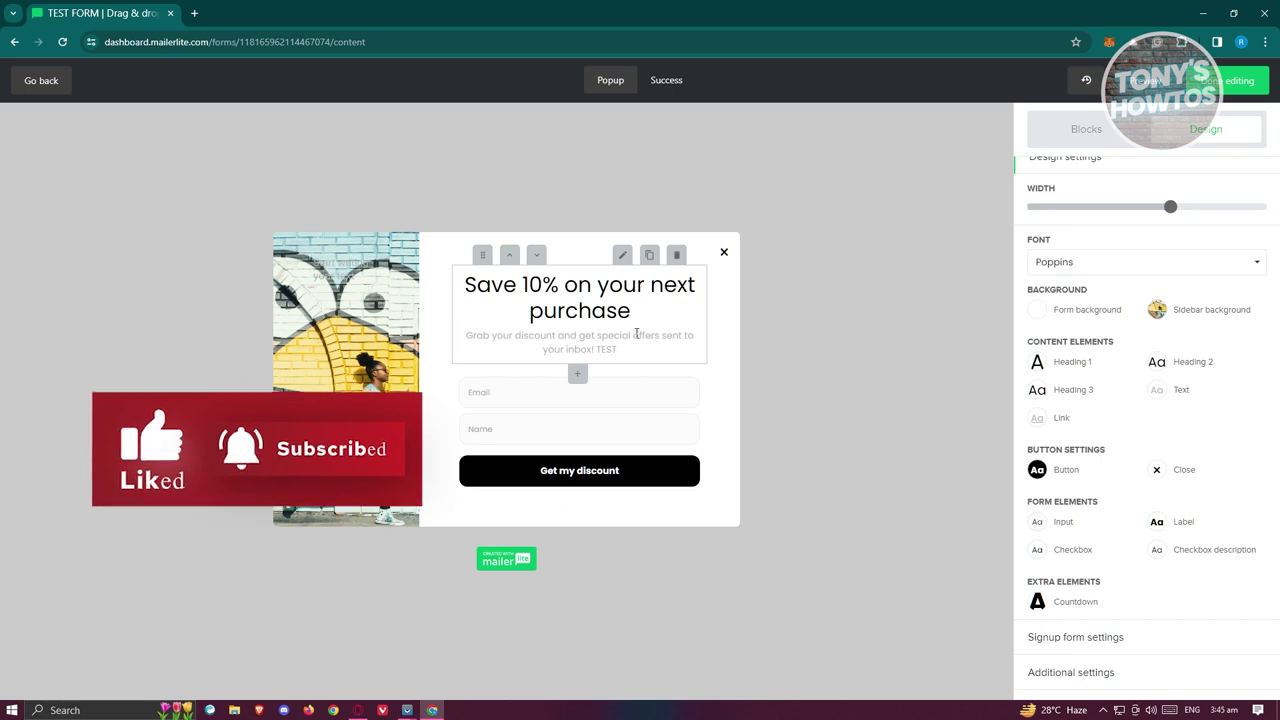
left_click(1230, 90)
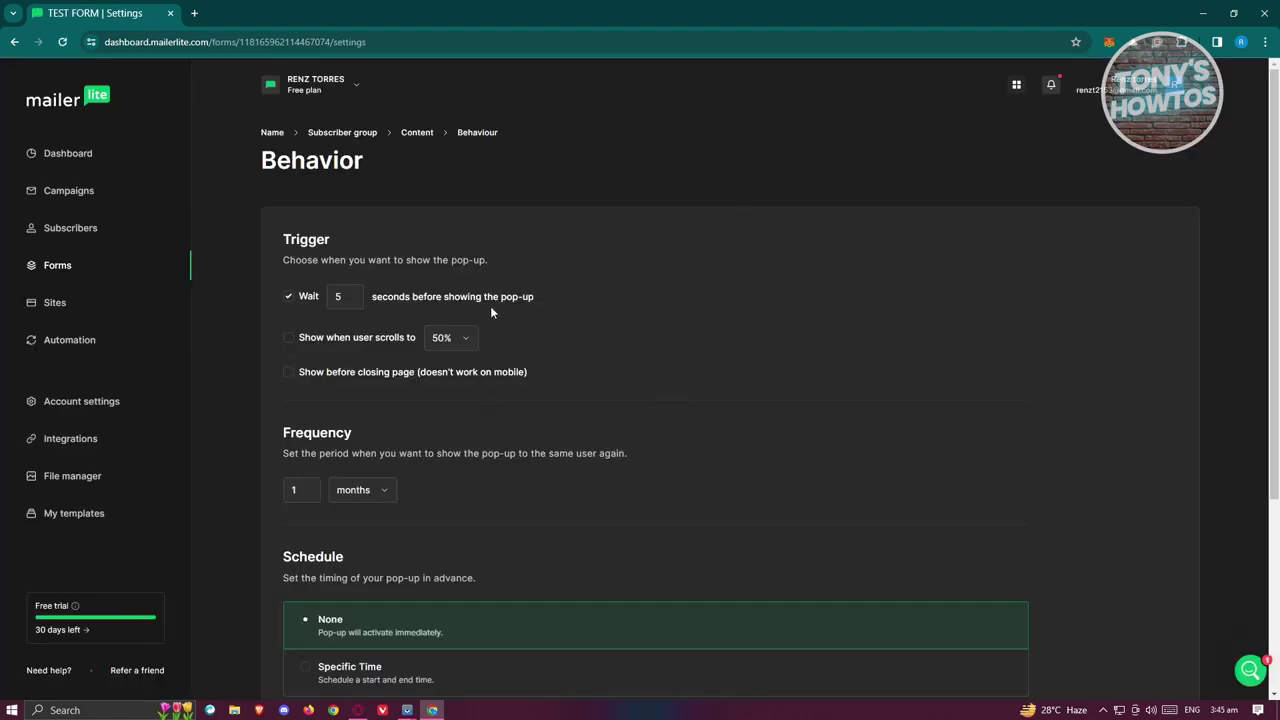
Save the Behavior page unchanged: 5-second wait trigger, always show
scroll(461, 247, "down", 3)
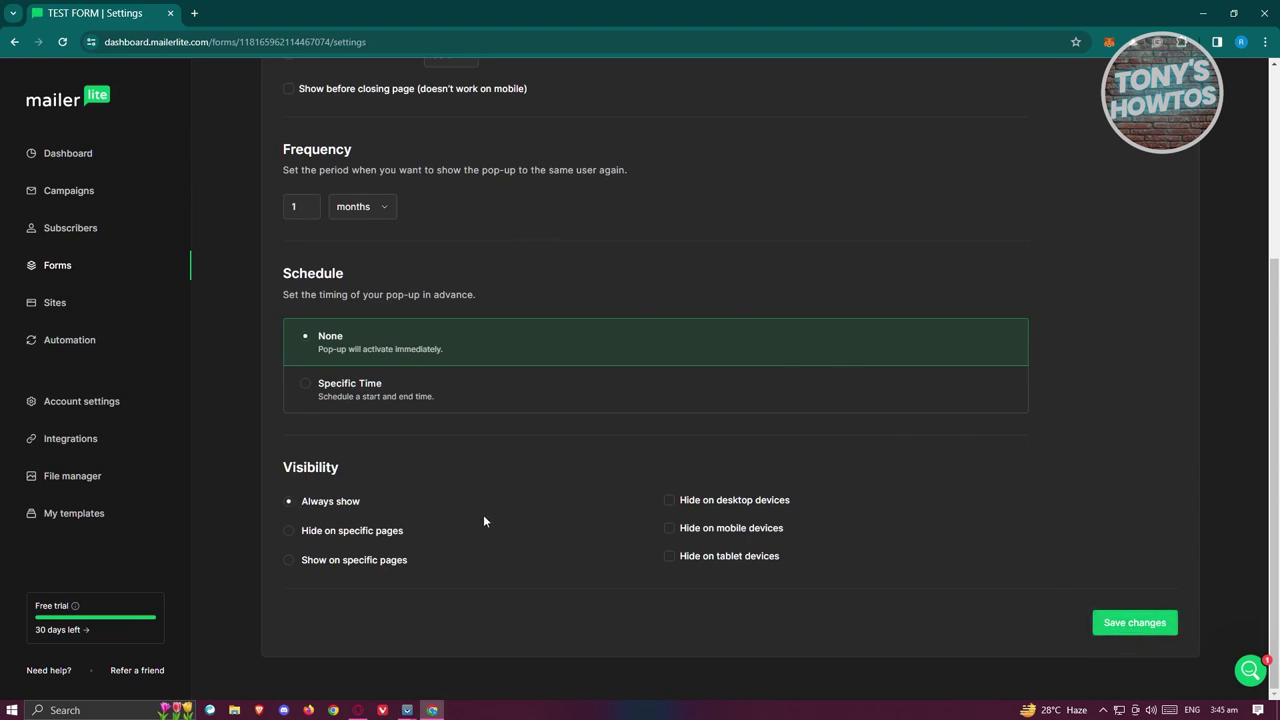
scroll(483, 514, "up", 3)
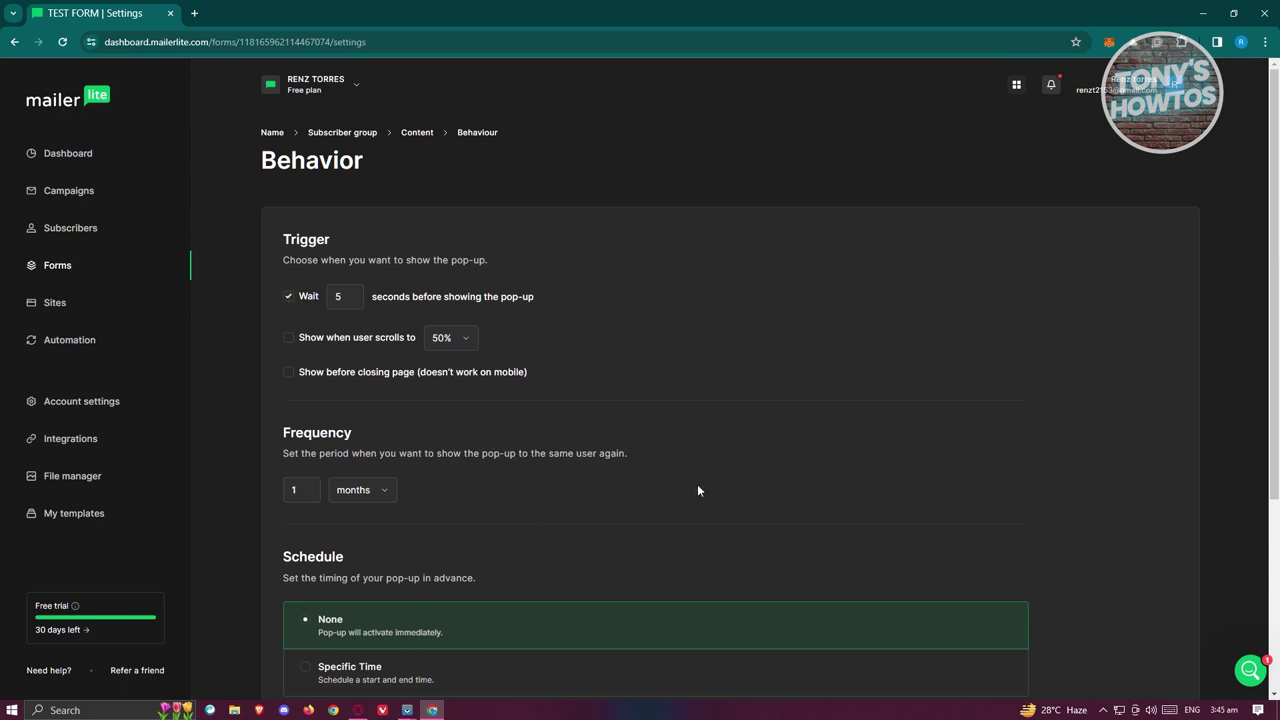
scroll(698, 490, "down", 3)
left_click(1132, 622)
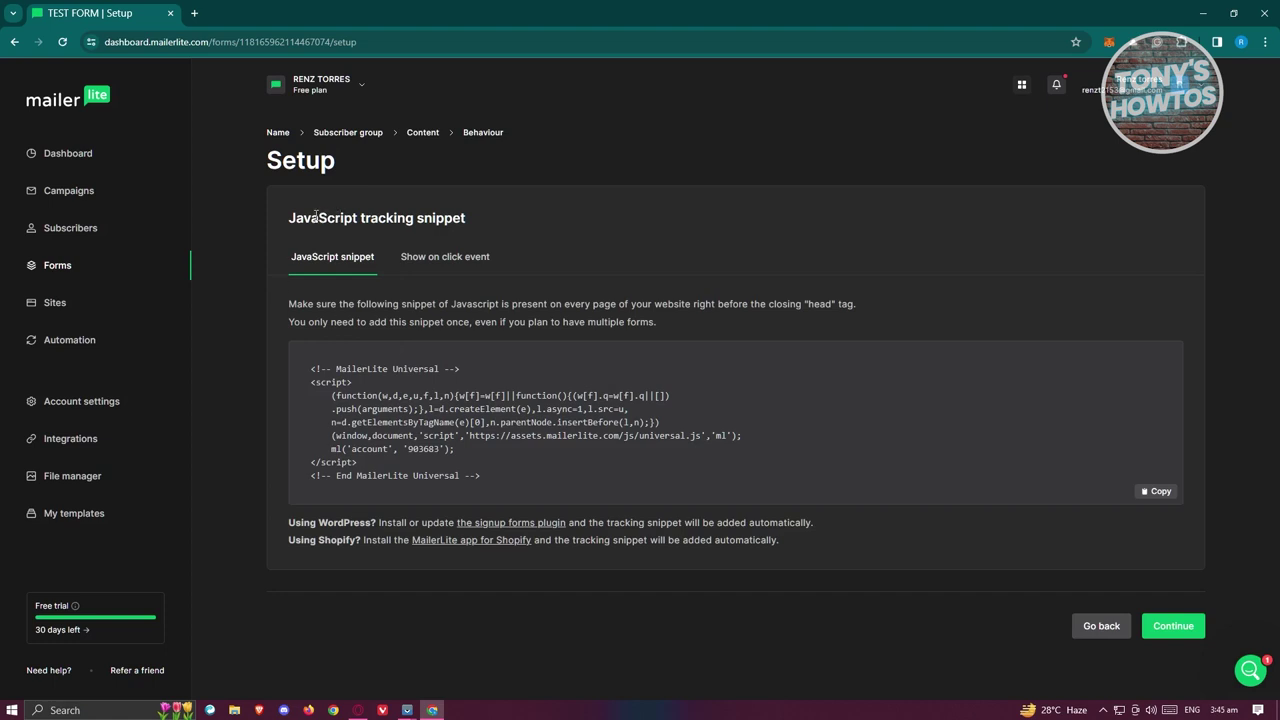
Compare the Show on click event and JavaScript snippet embed codes, then finish setup
left_click(450, 260)
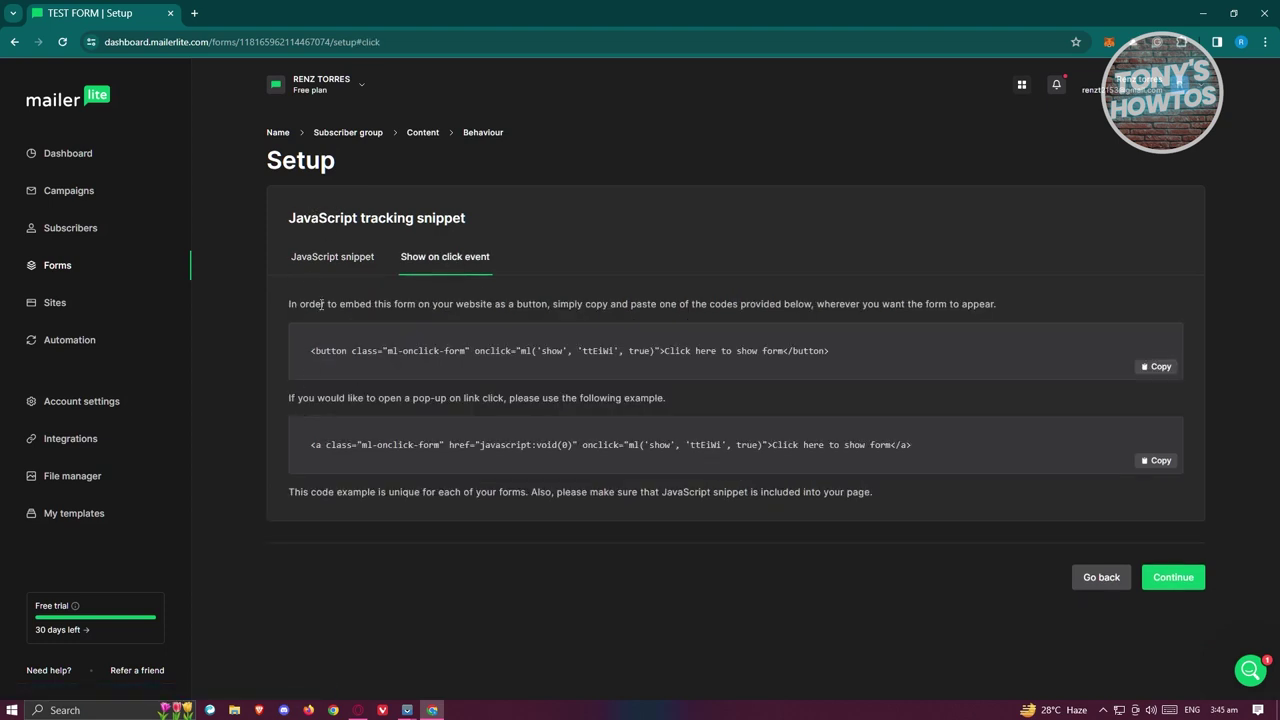
left_click(325, 263)
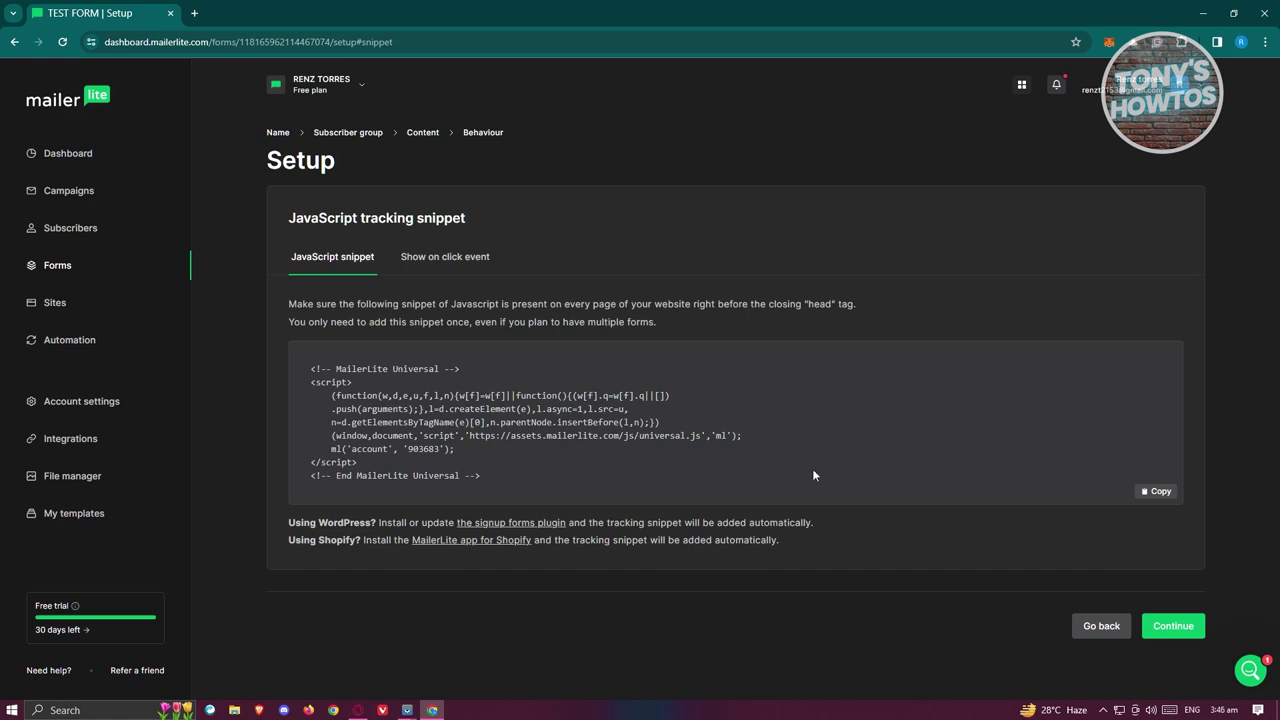
left_click(1173, 626)
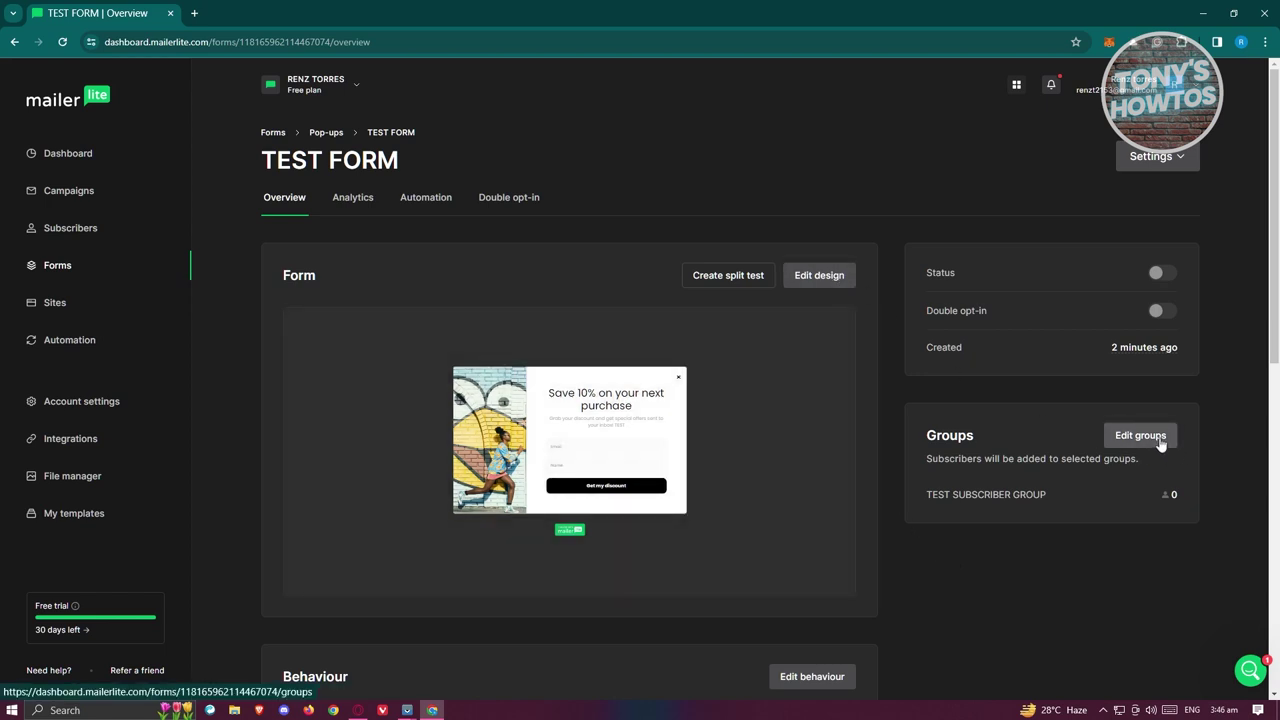
Check TEST FORM's analytics, then start a new campaign from the Campaigns page
mouse_move(1165, 278)
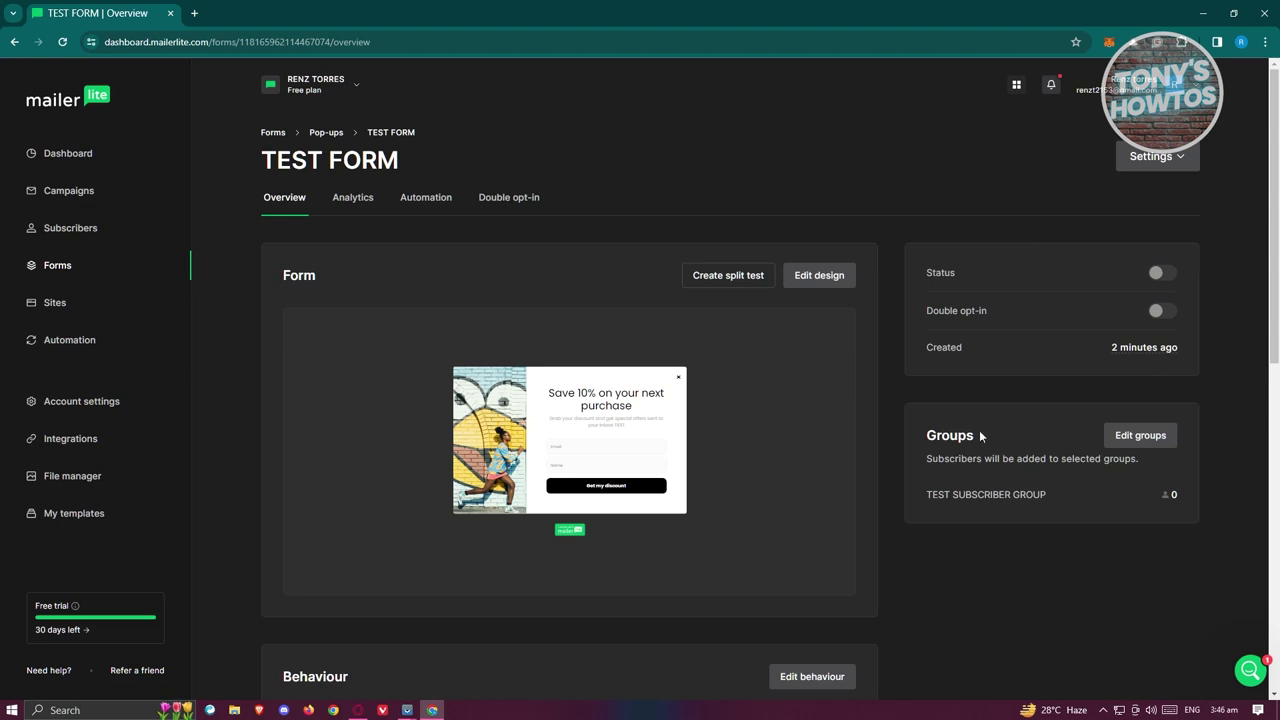
scroll(820, 413, "down", 1)
left_click(352, 131)
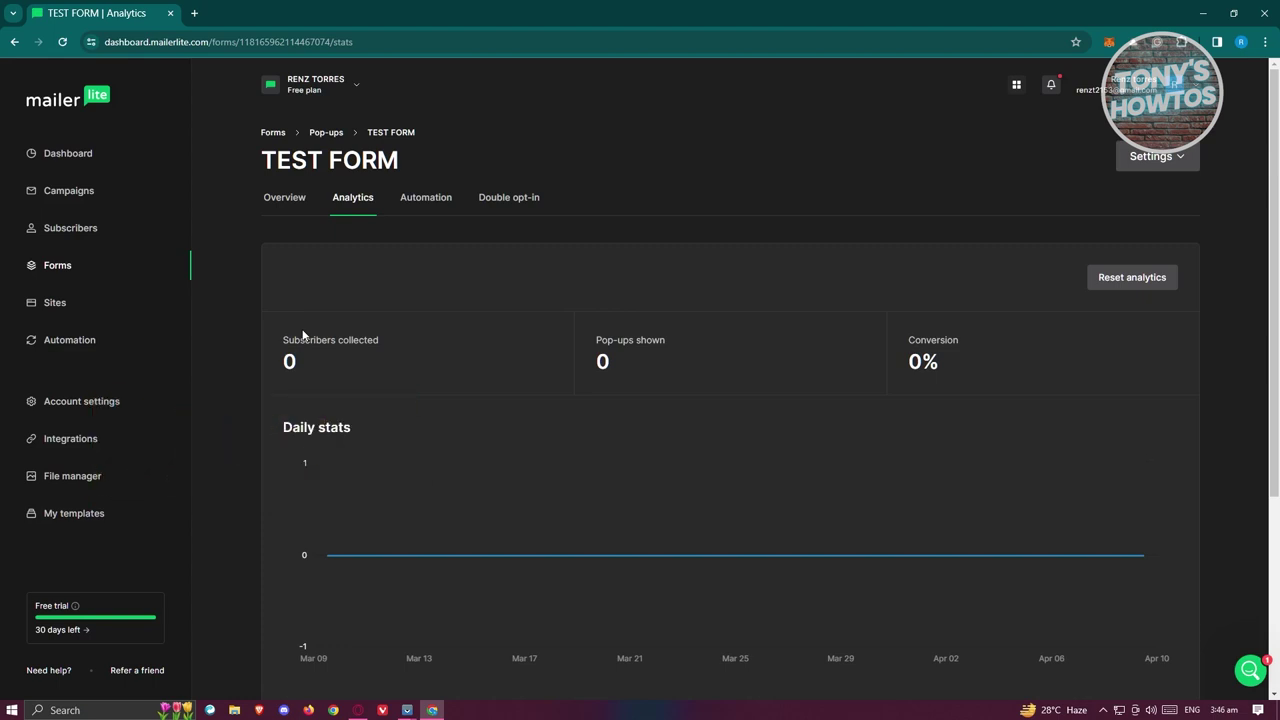
left_click(292, 204)
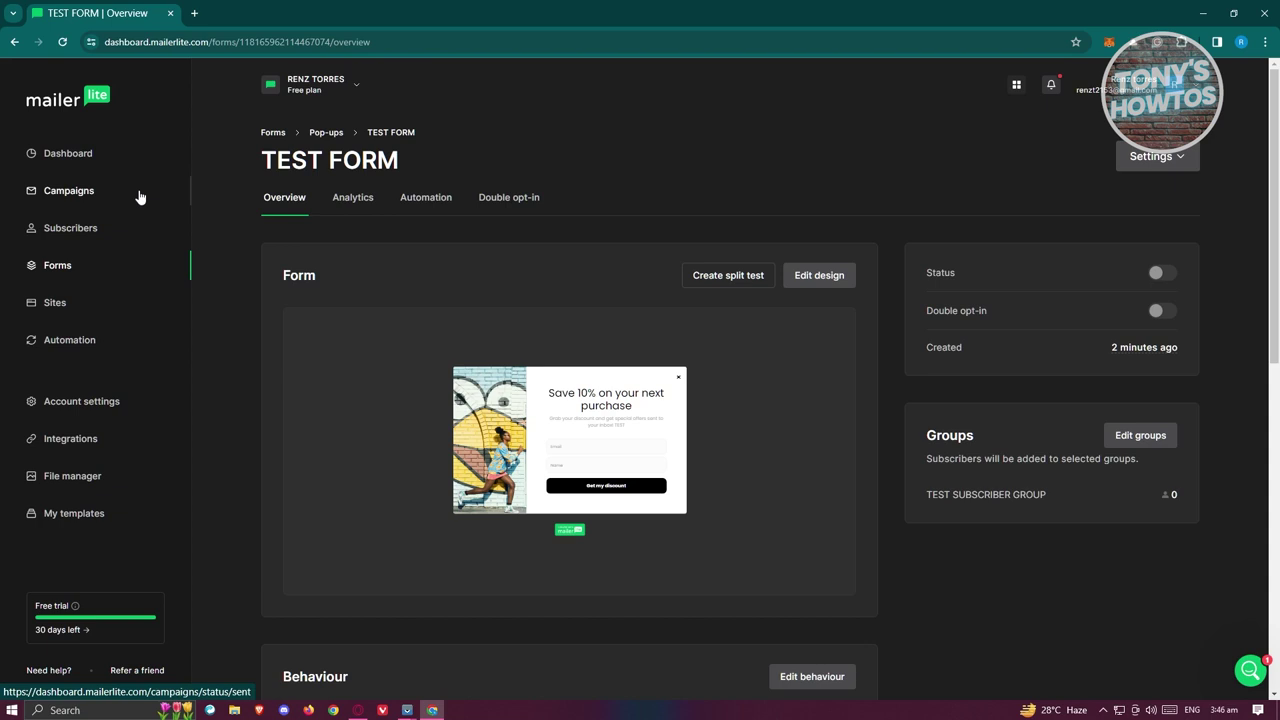
left_click(62, 194)
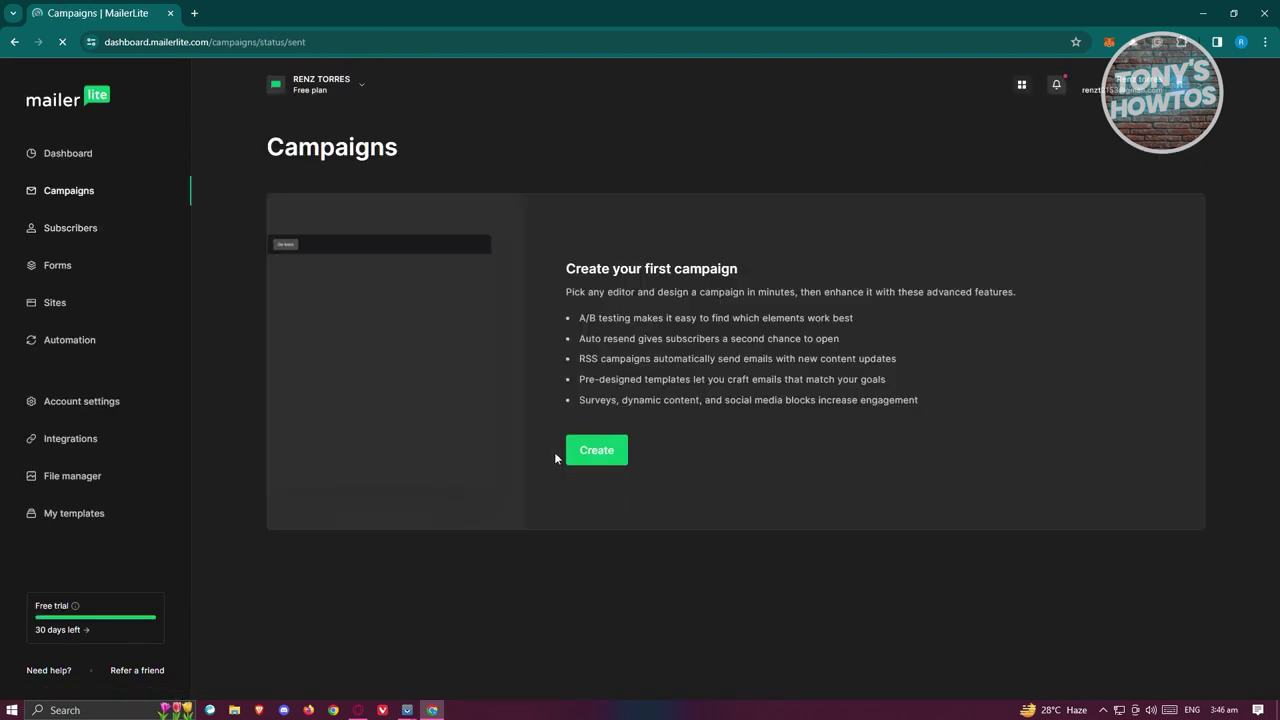
left_click(600, 452)
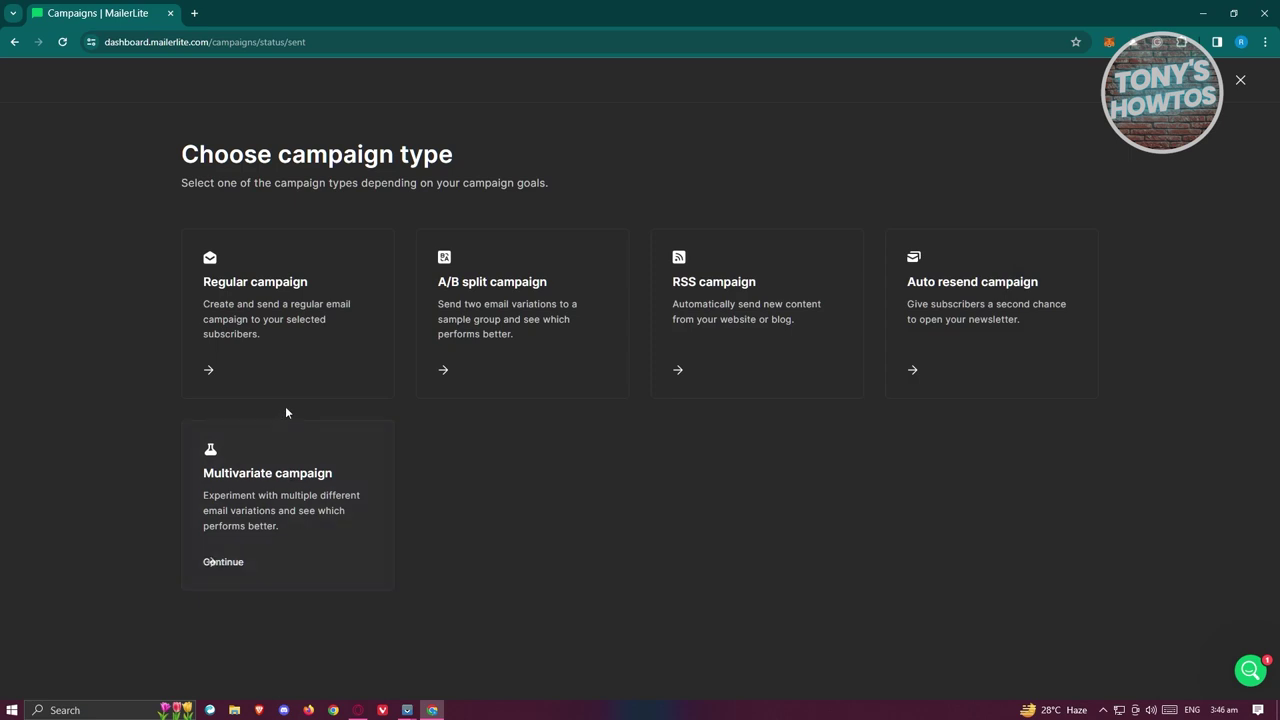
Start a regular campaign named TEST CAMPAIGN
left_click(286, 334)
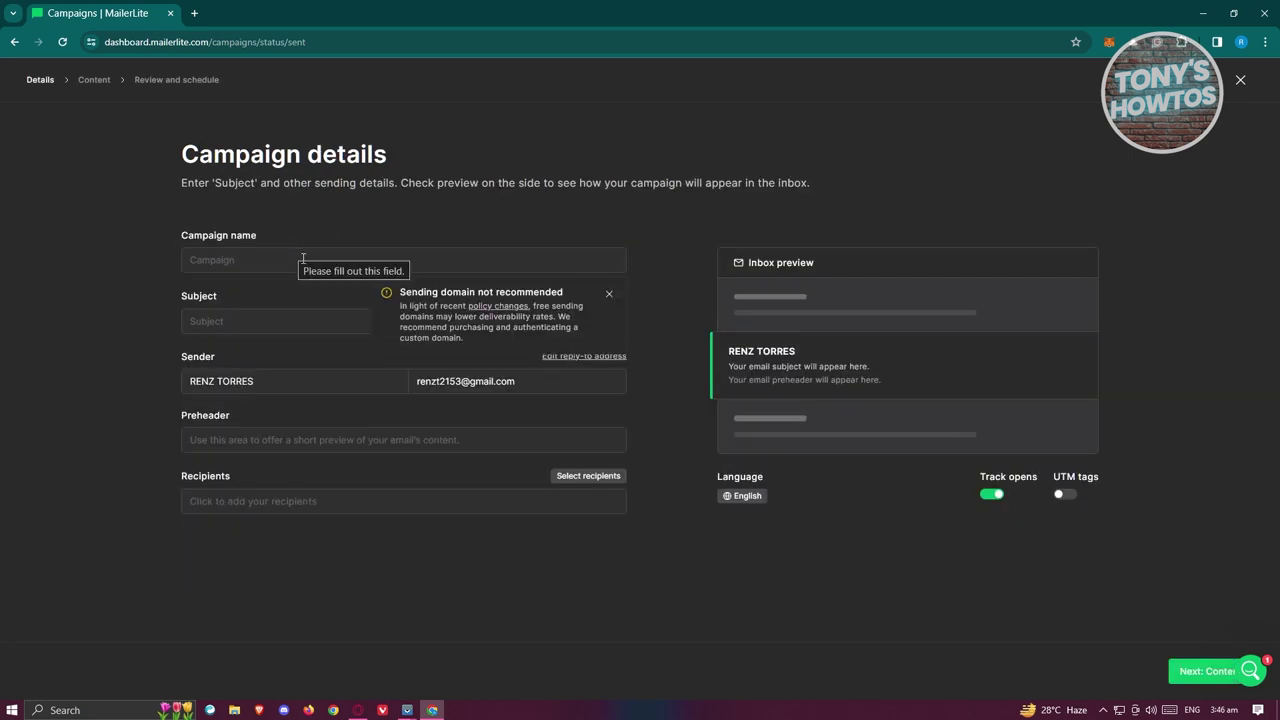
left_click(304, 258)
type("TEST CAMPAIGN")
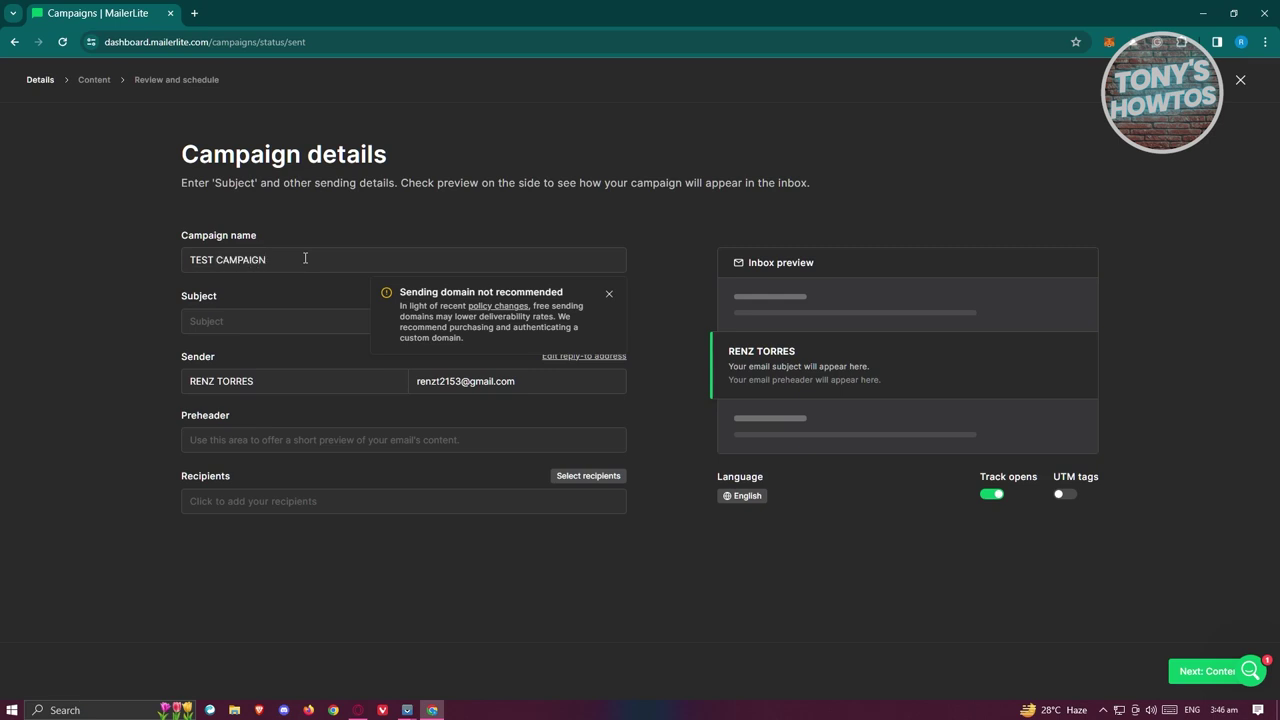
Set subject 'test email' and preheader TEST PREHEADER, then bring up recipient selection
left_click(224, 316)
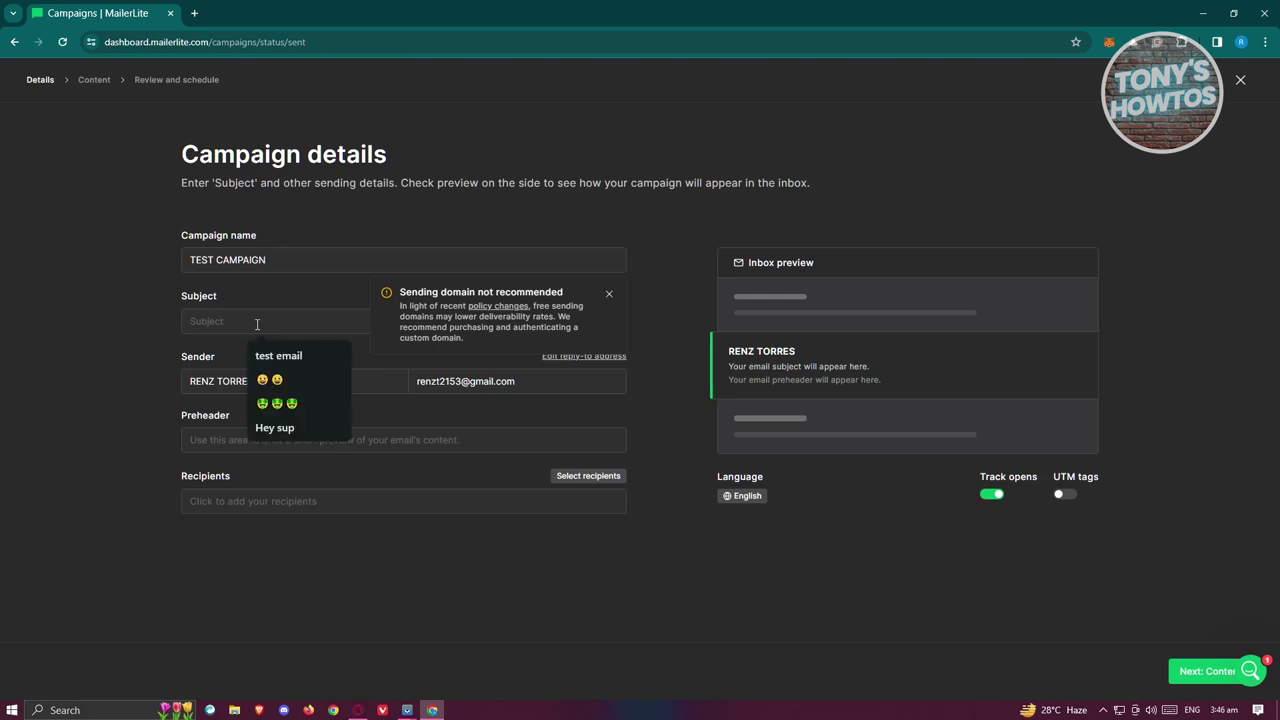
left_click(310, 358)
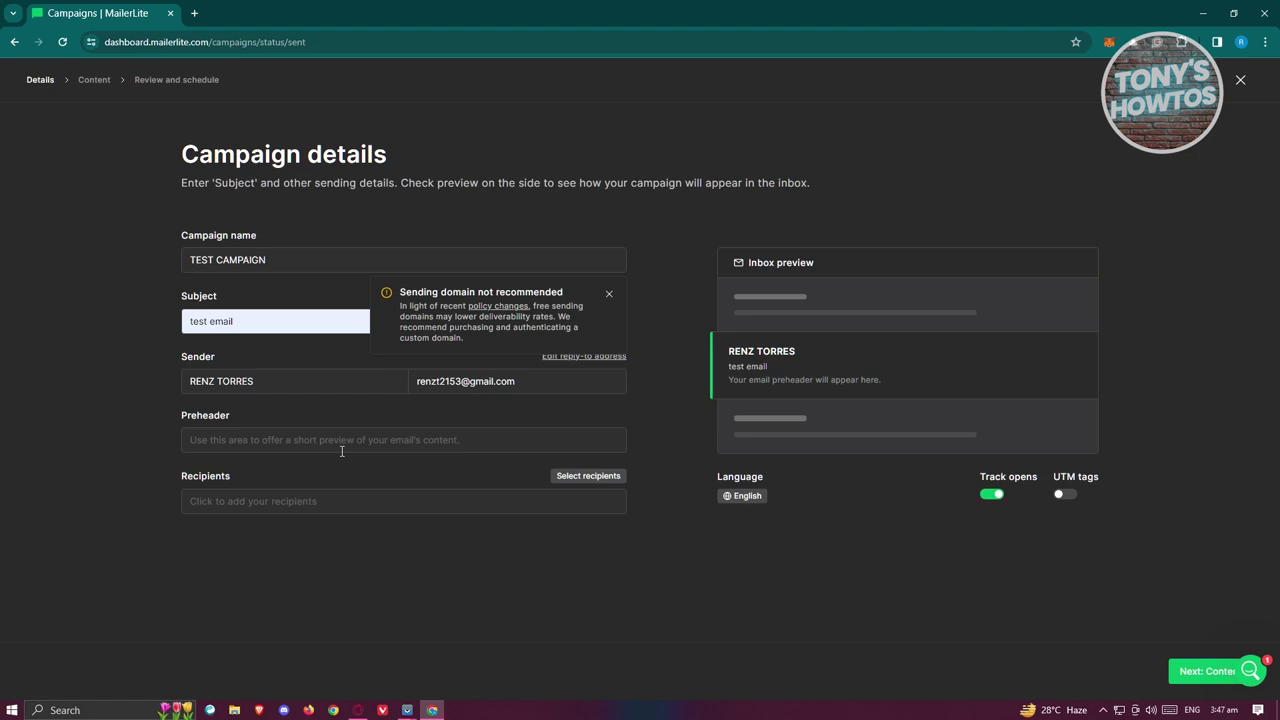
type("TEST")
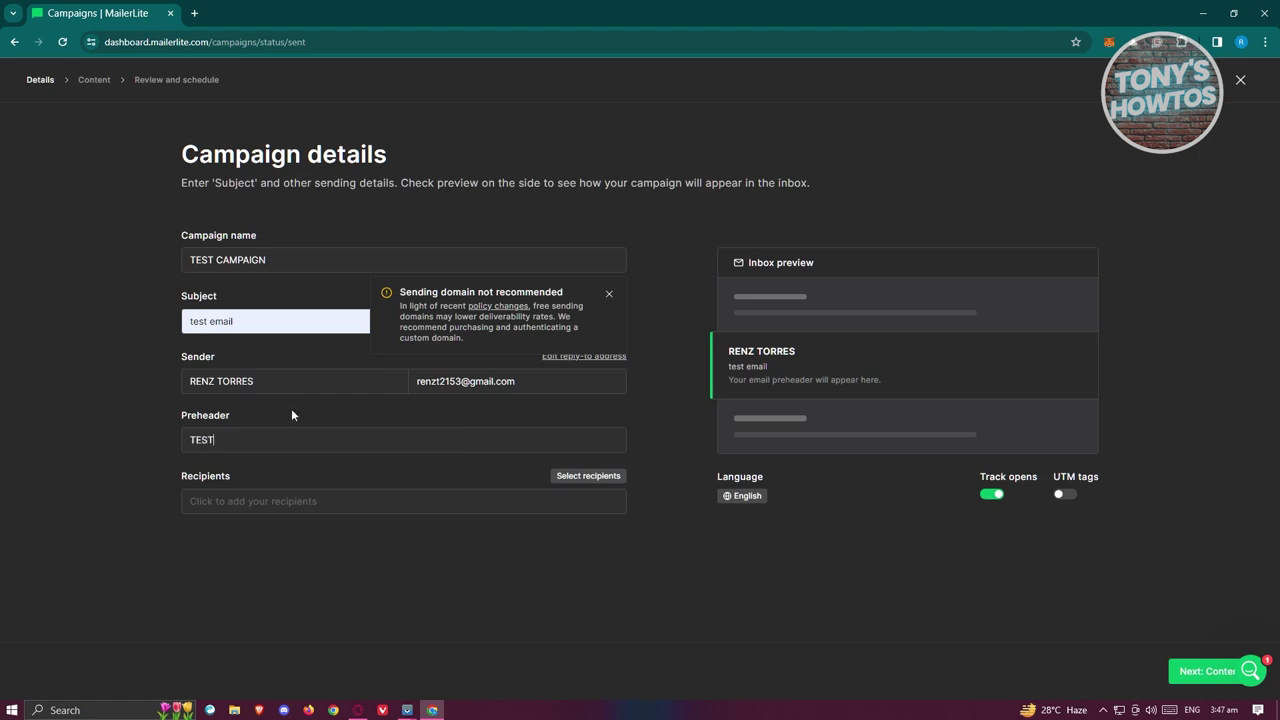
type(" PREHEA")
left_click(414, 504)
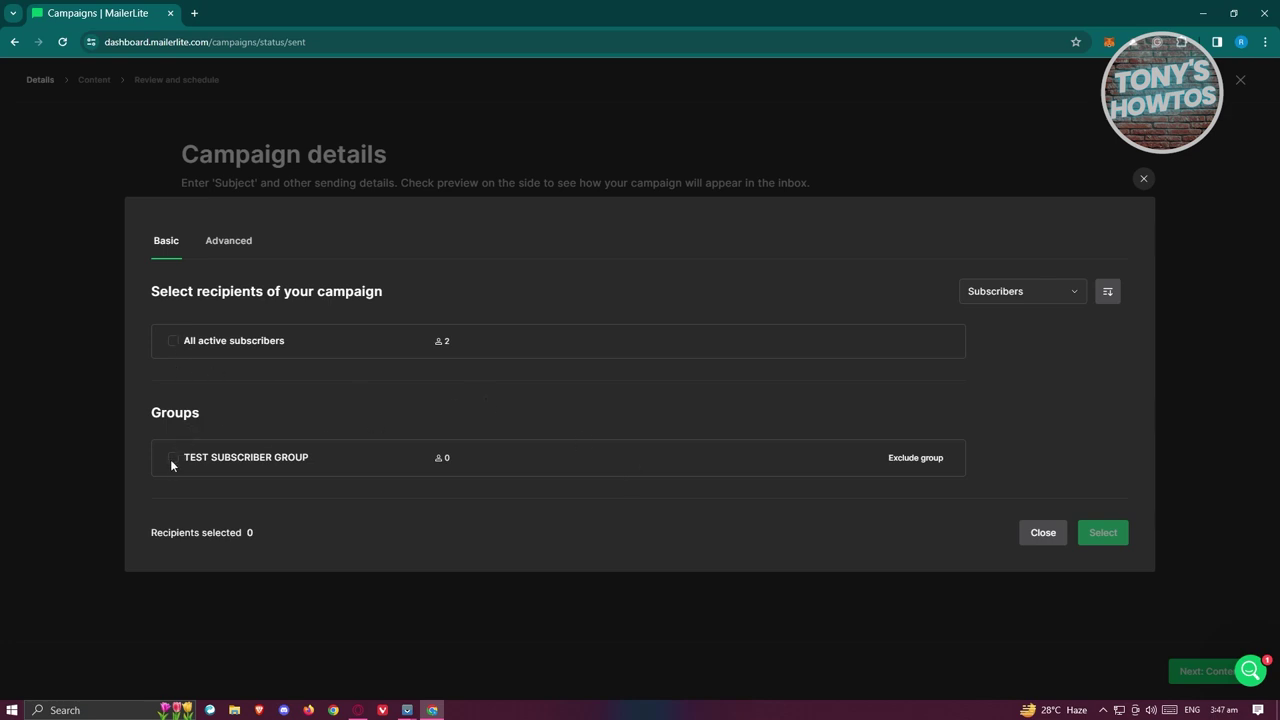
Send TEST CAMPAIGN to all active subscribers (2) and proceed to content
left_click(170, 343)
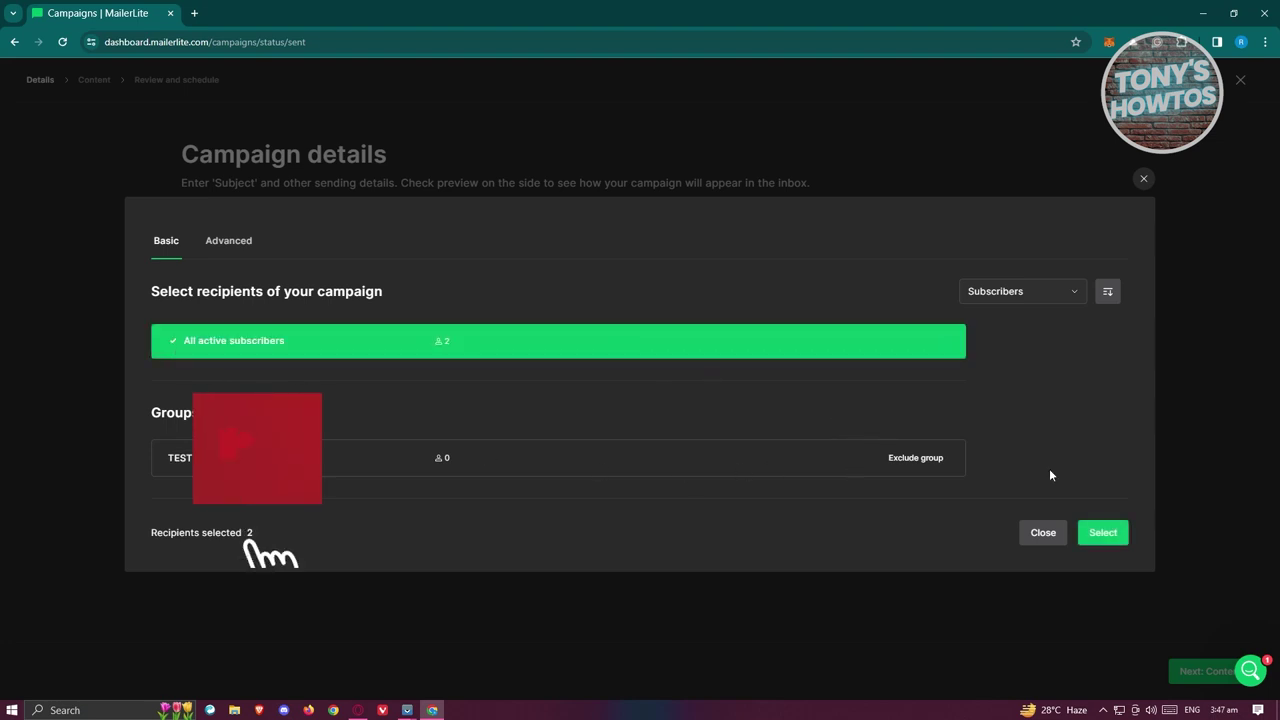
left_click(1100, 530)
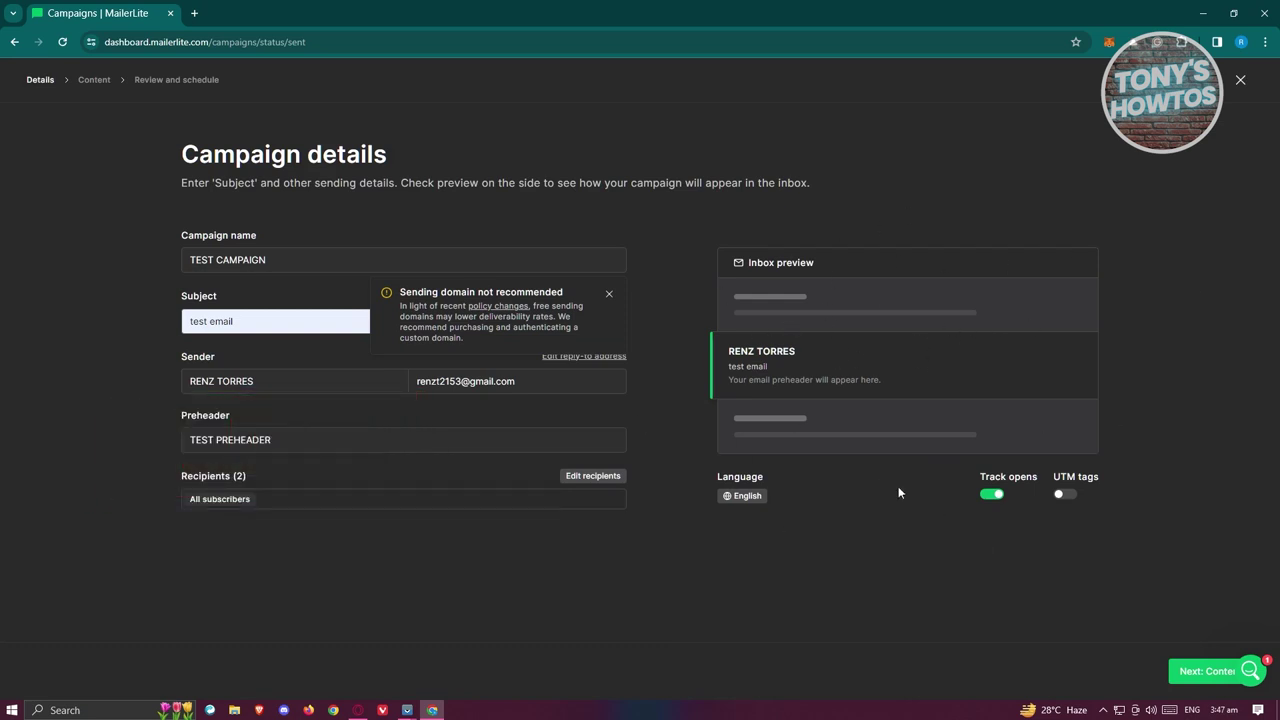
left_click(1176, 683)
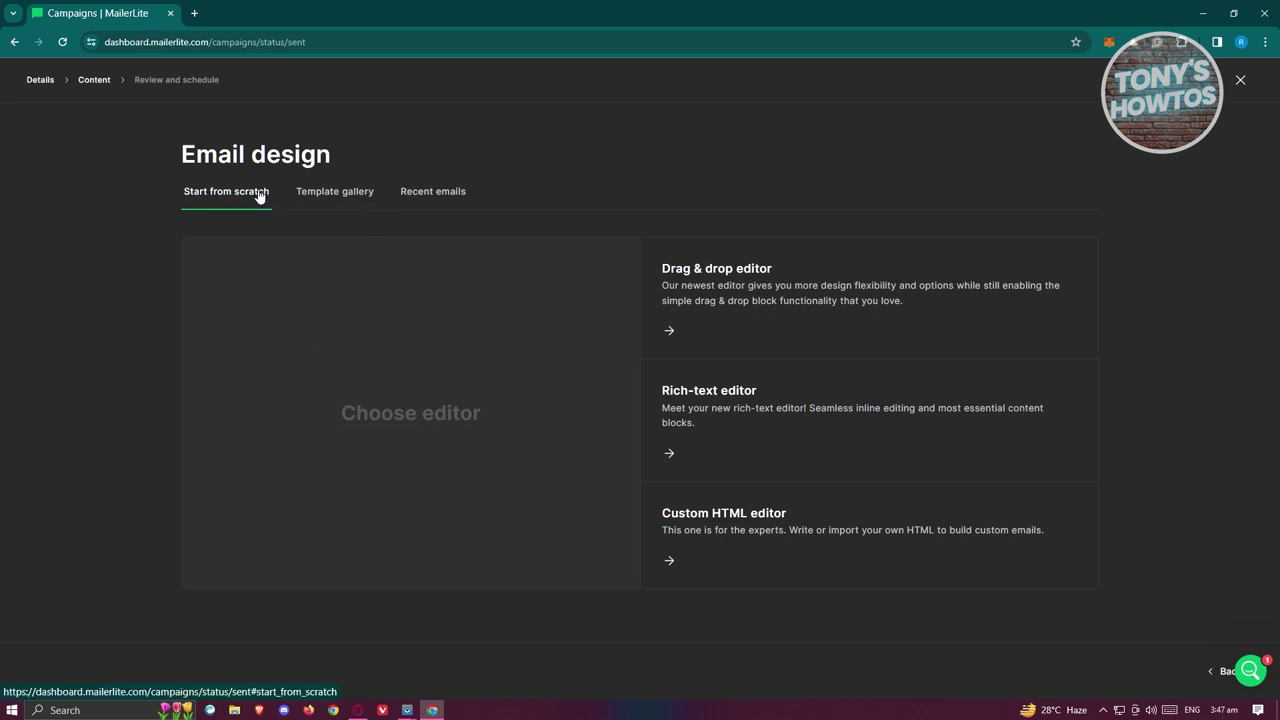
Pick the New collection cycling template from the Template gallery
left_click(322, 196)
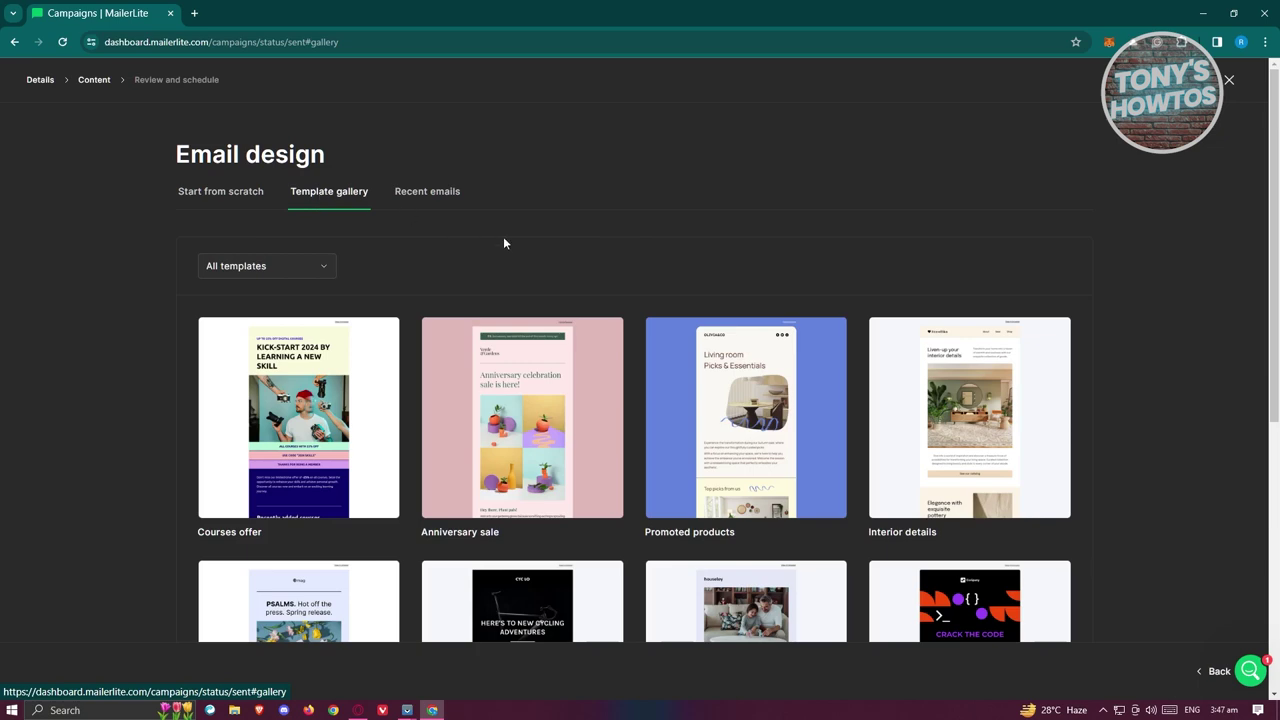
scroll(546, 246, "down", 1)
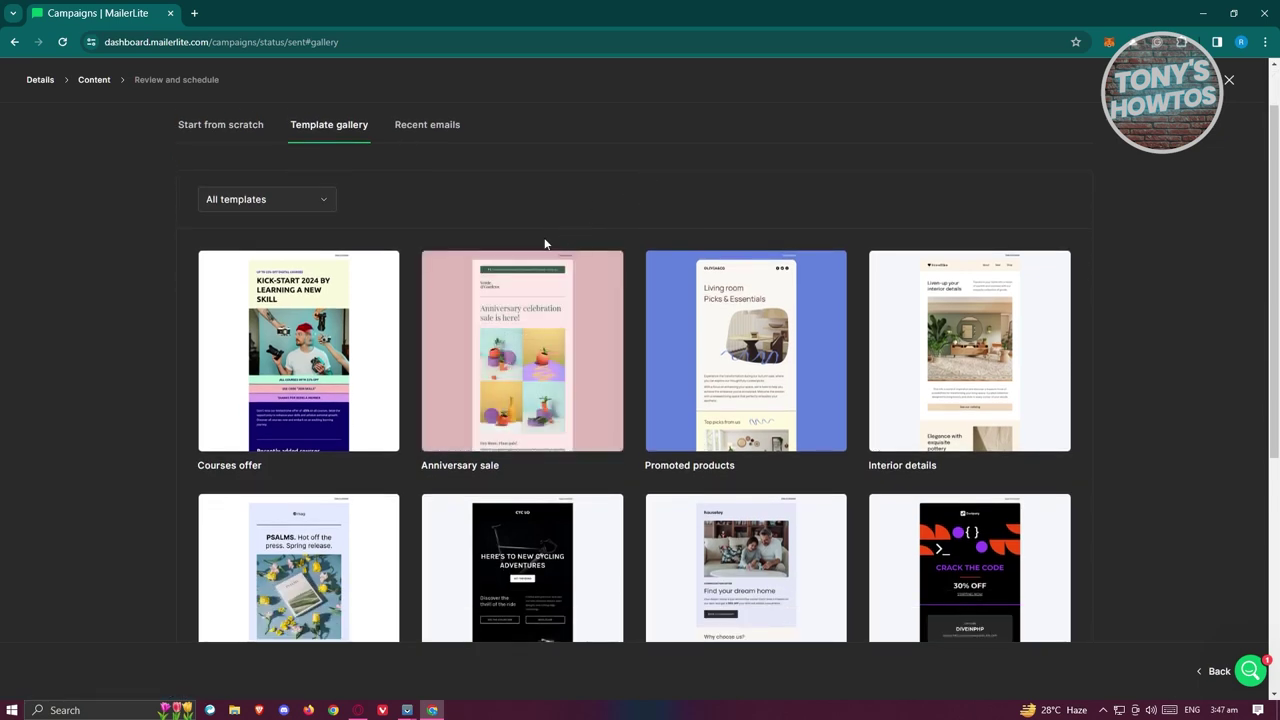
scroll(503, 237, "down", 2)
scroll(234, 354, "up", 2)
mouse_move(234, 354)
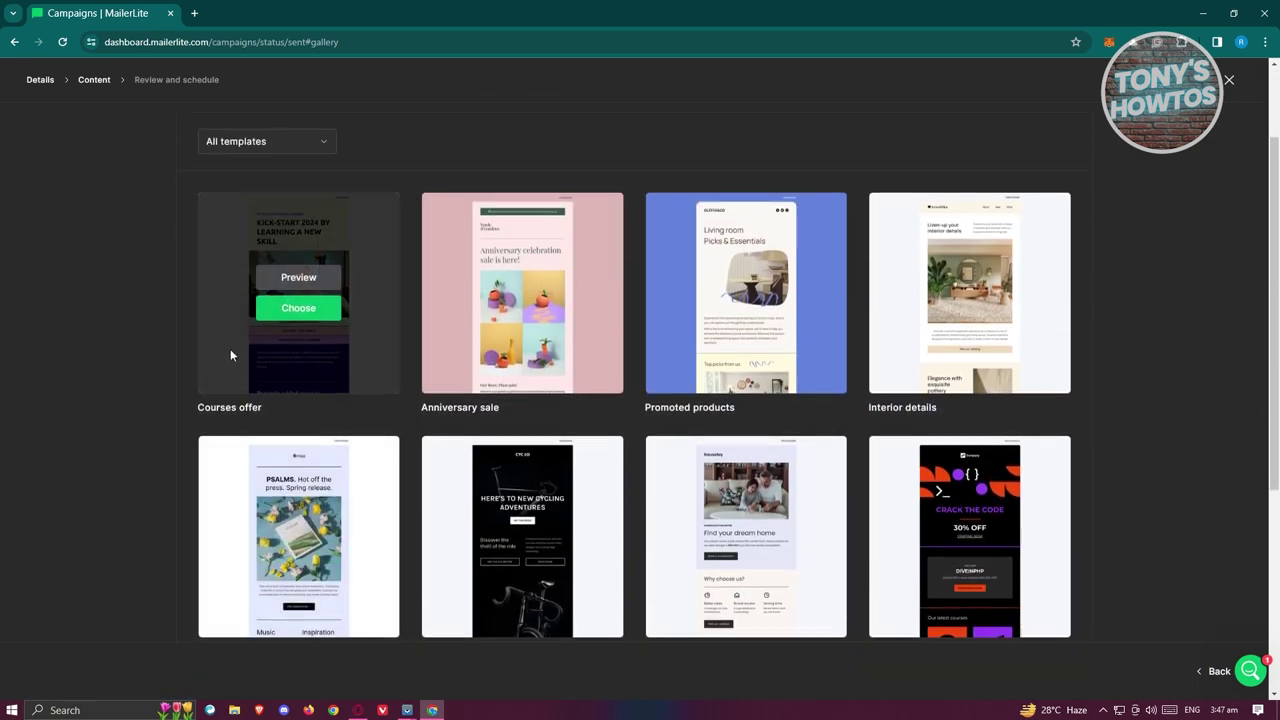
scroll(234, 356, "down", 2)
mouse_move(475, 350)
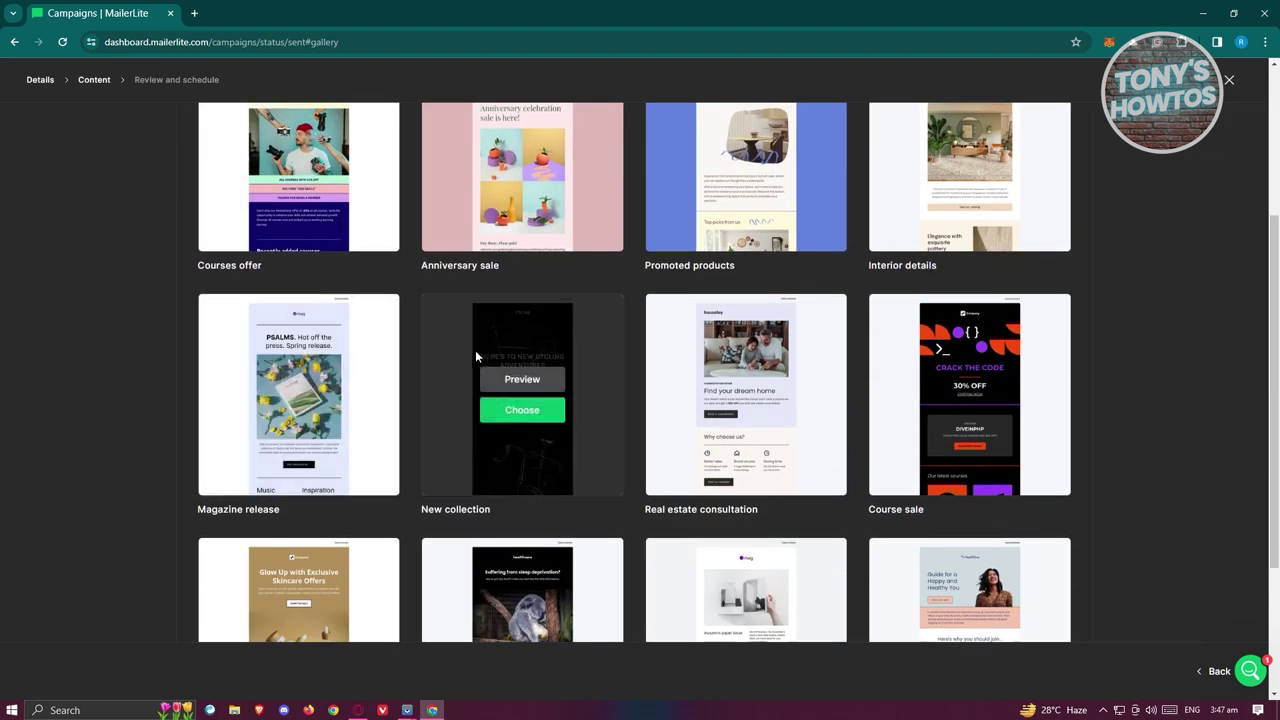
left_click(546, 419)
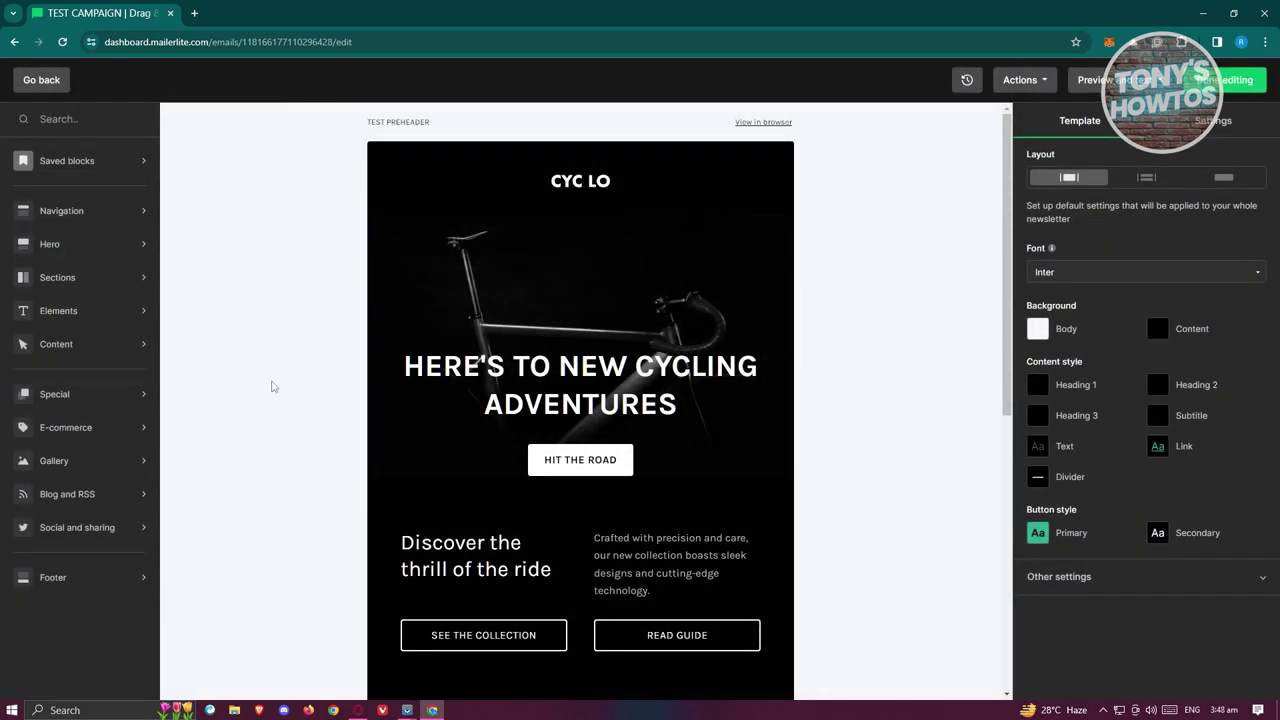
mouse_move(57, 318)
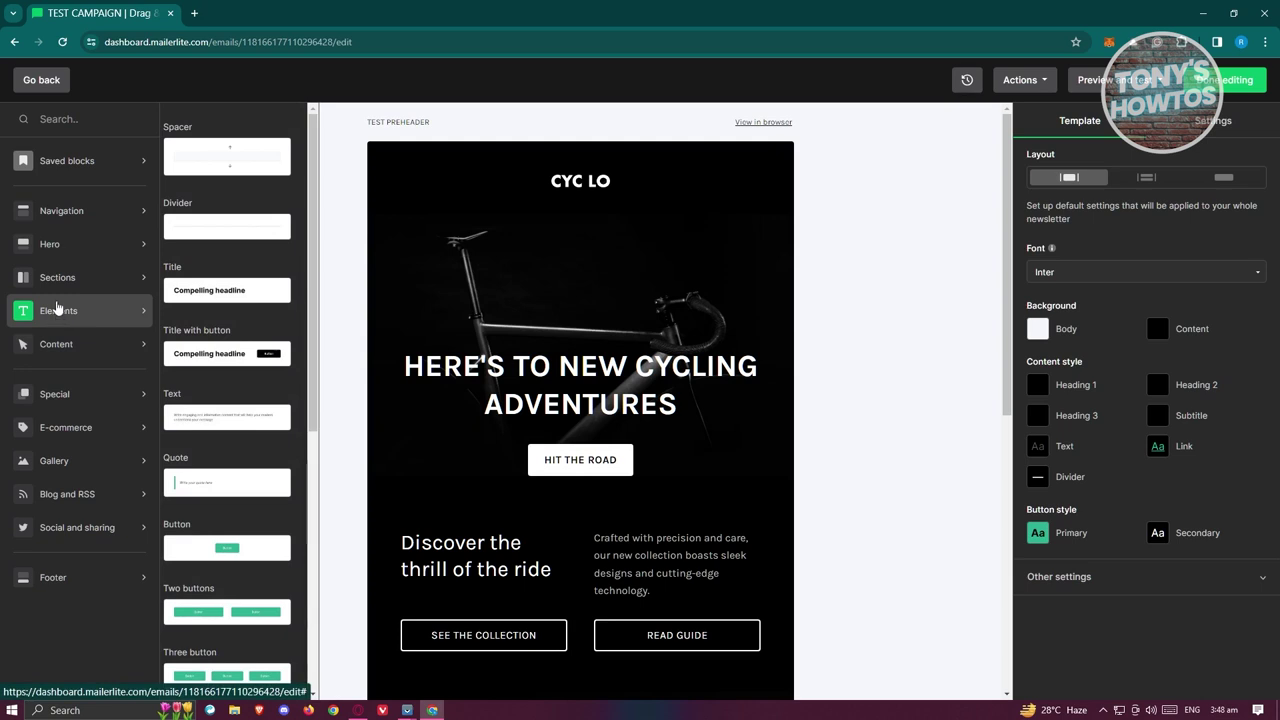
scroll(177, 345, "down", 5)
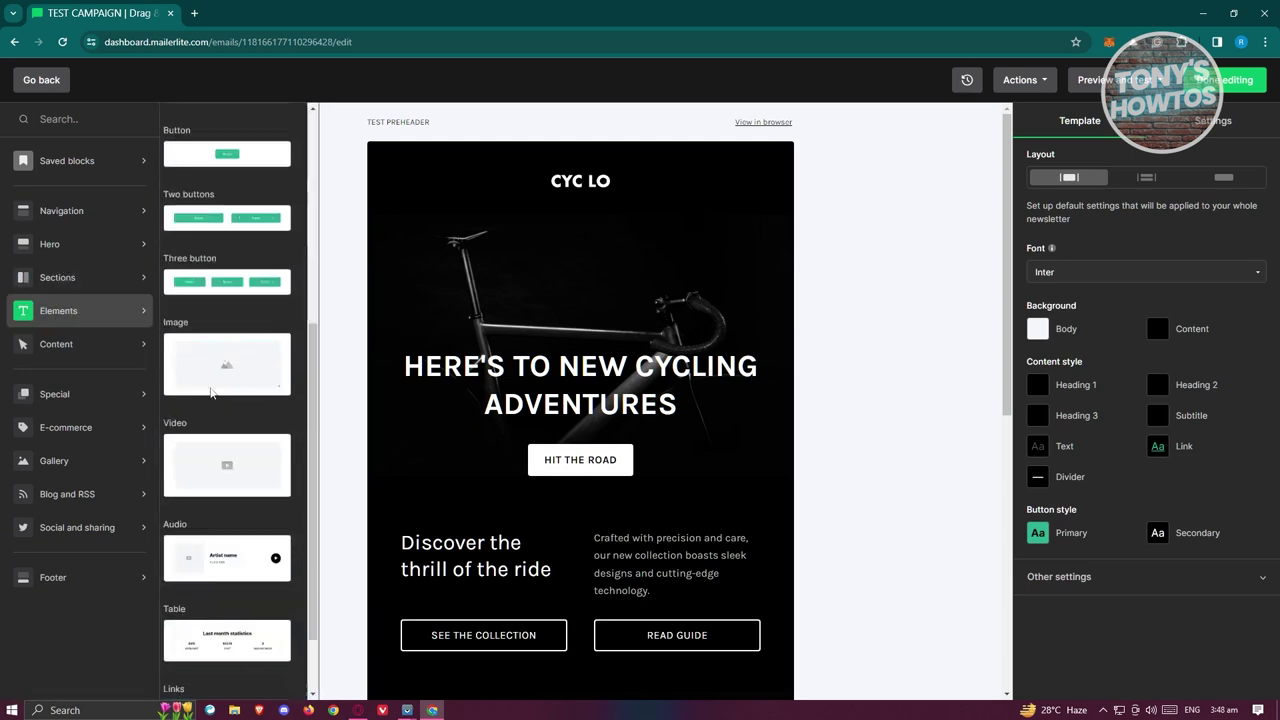
left_click_drag(216, 395, 586, 271)
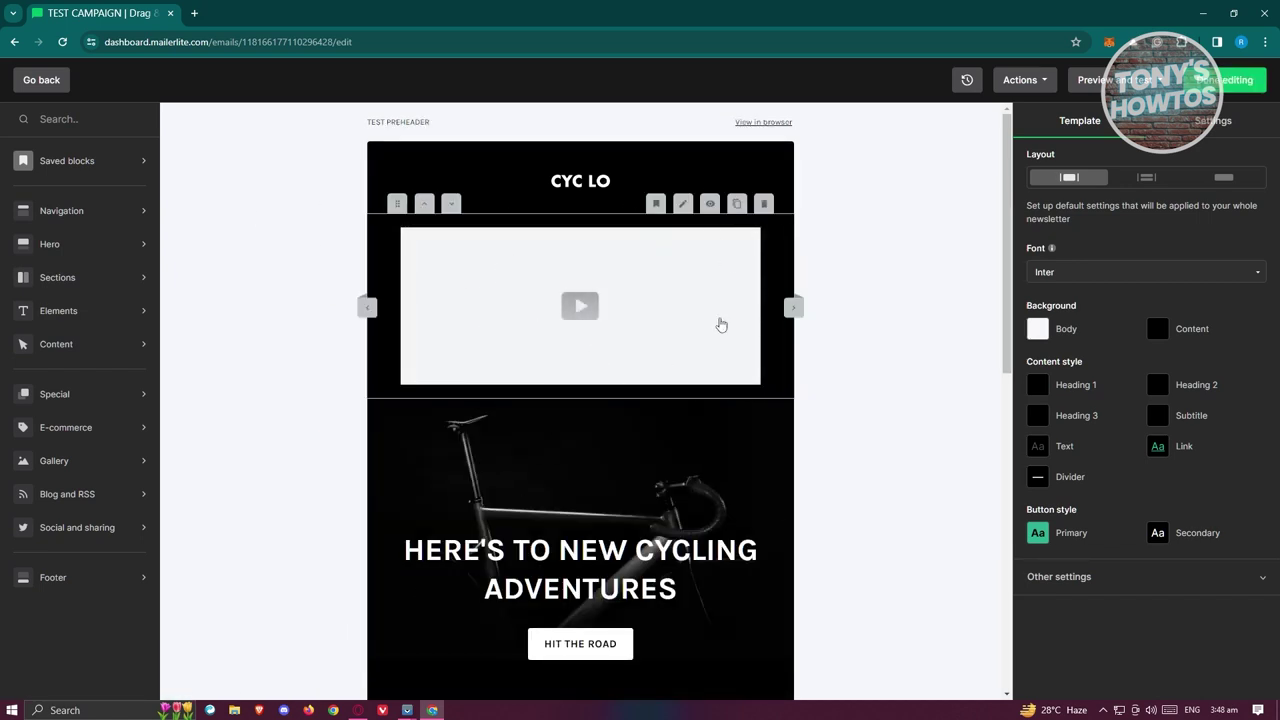
left_click(459, 317)
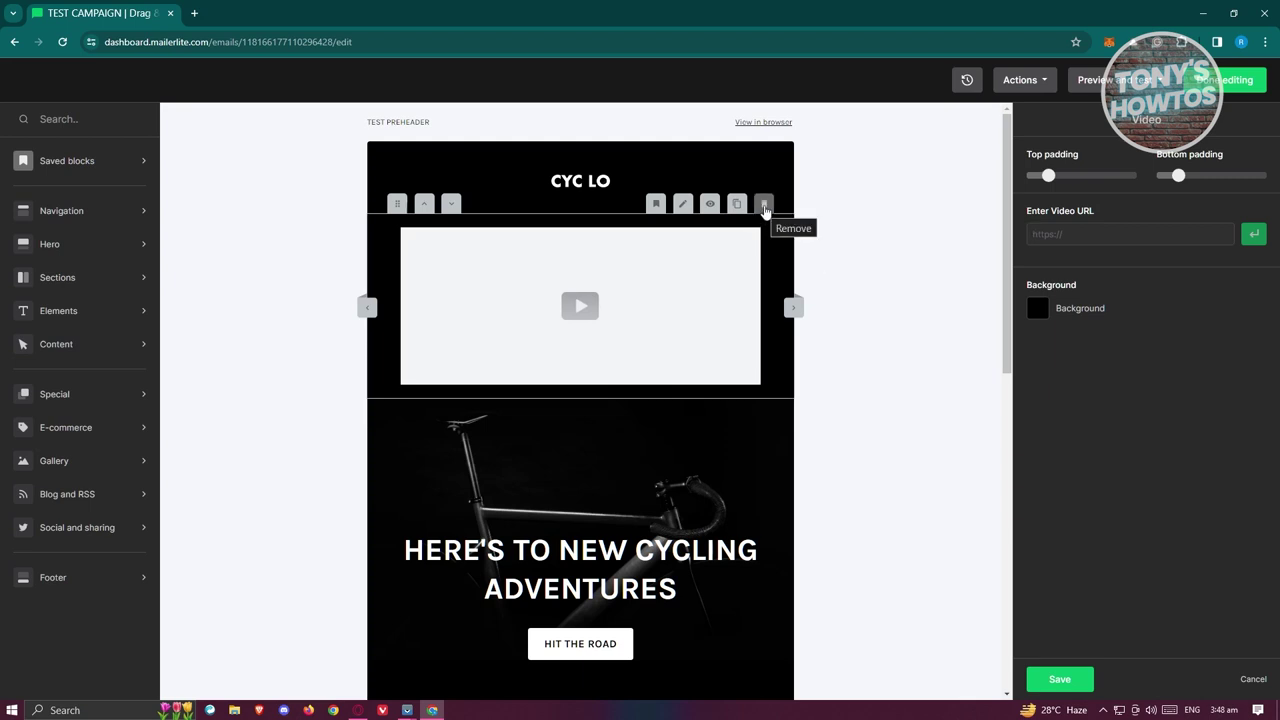
left_click(765, 207)
mouse_move(85, 394)
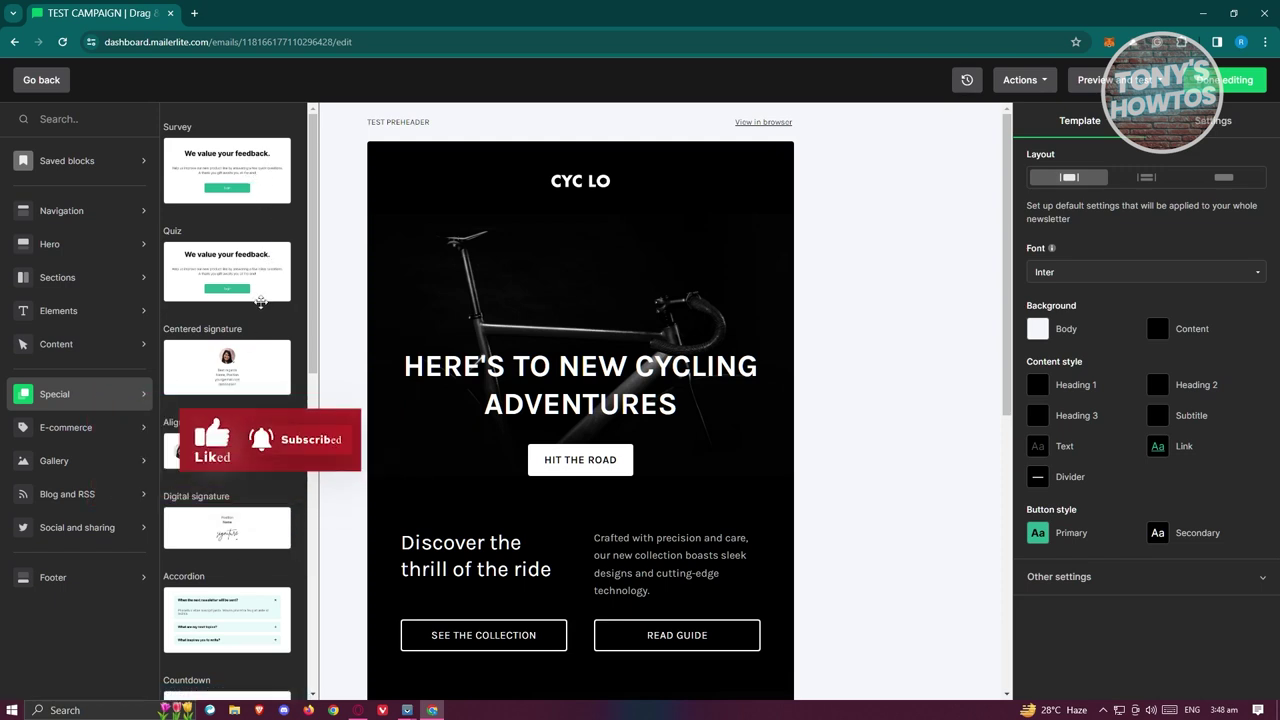
Close the cycling email editor and bring up the campaign's Review and schedule page
mouse_move(106, 432)
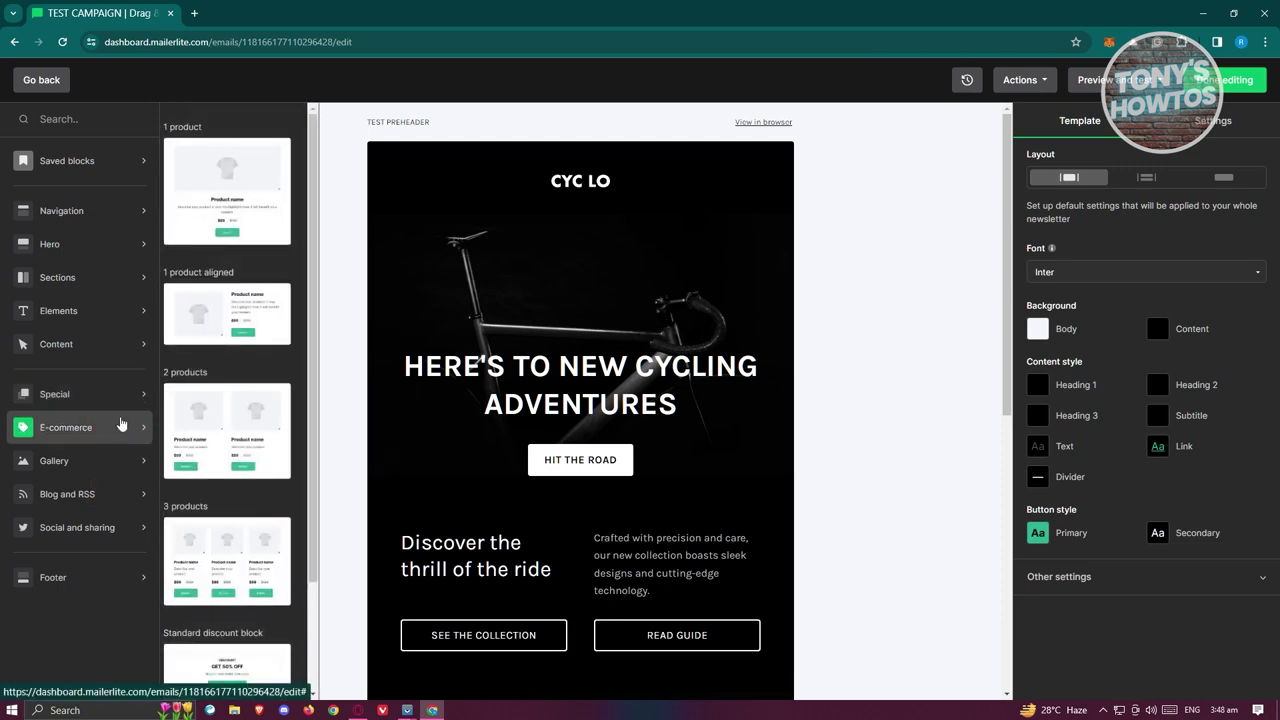
mouse_move(107, 467)
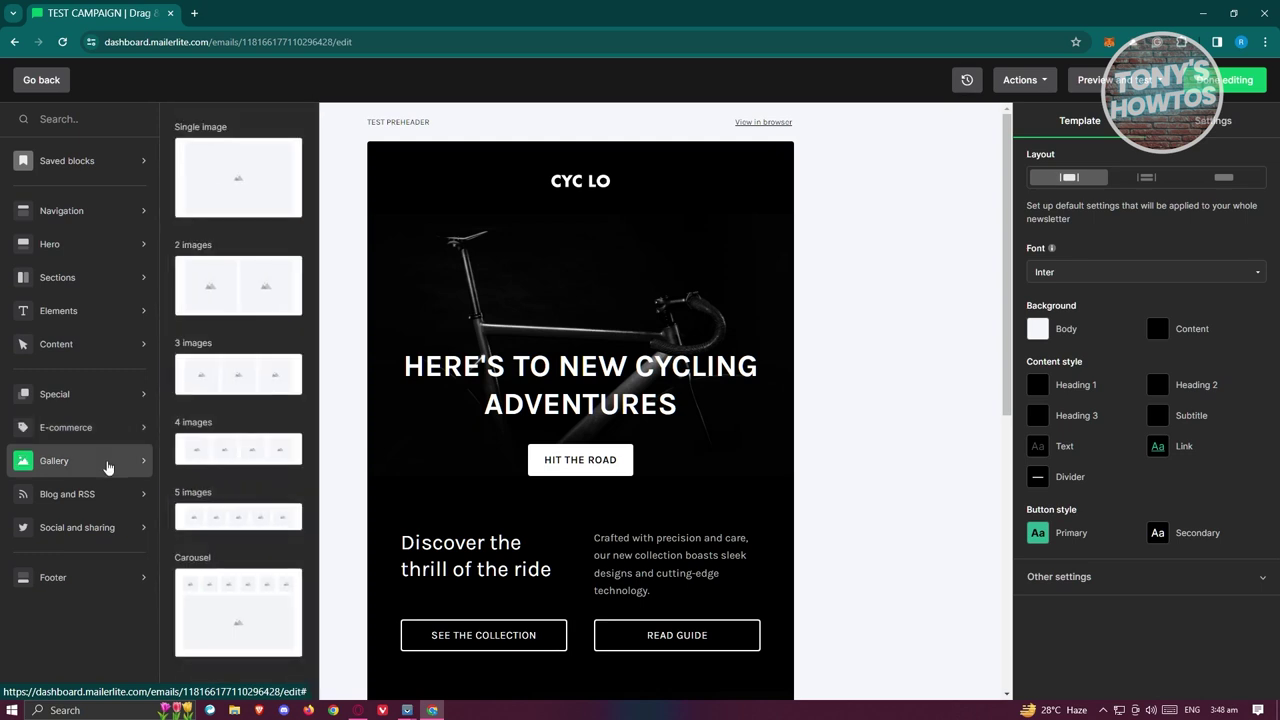
mouse_move(82, 246)
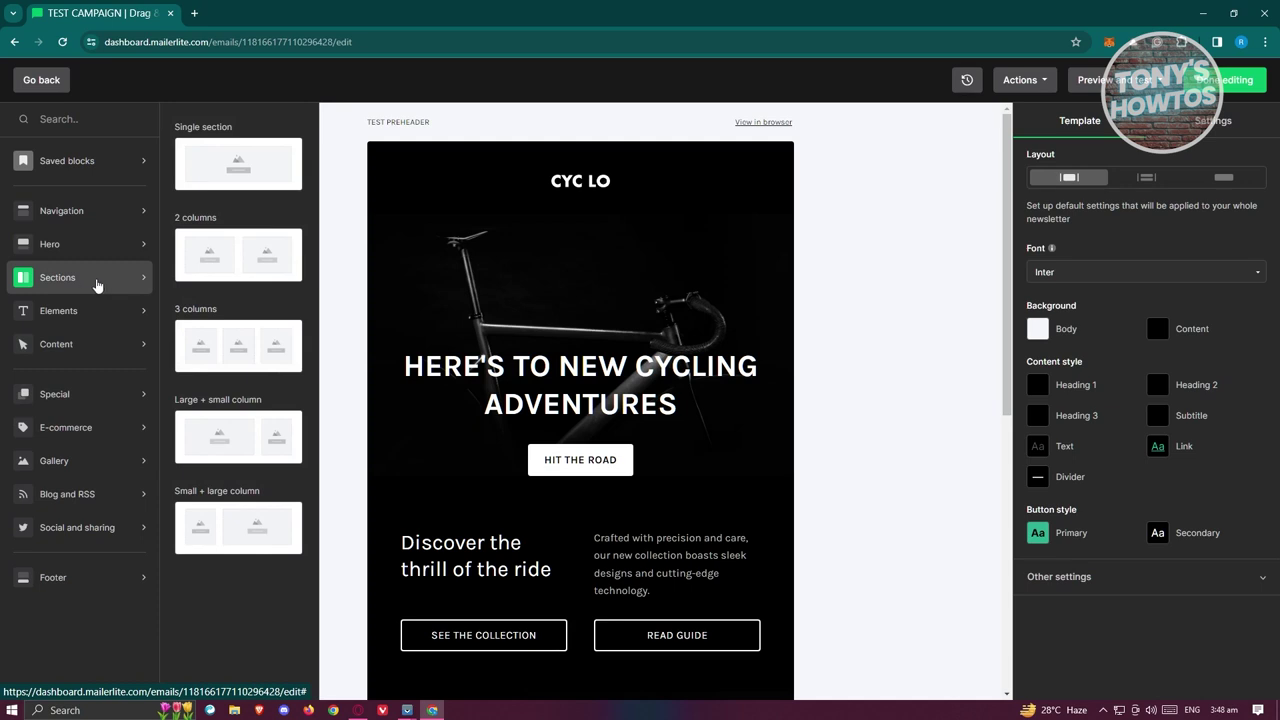
mouse_move(97, 165)
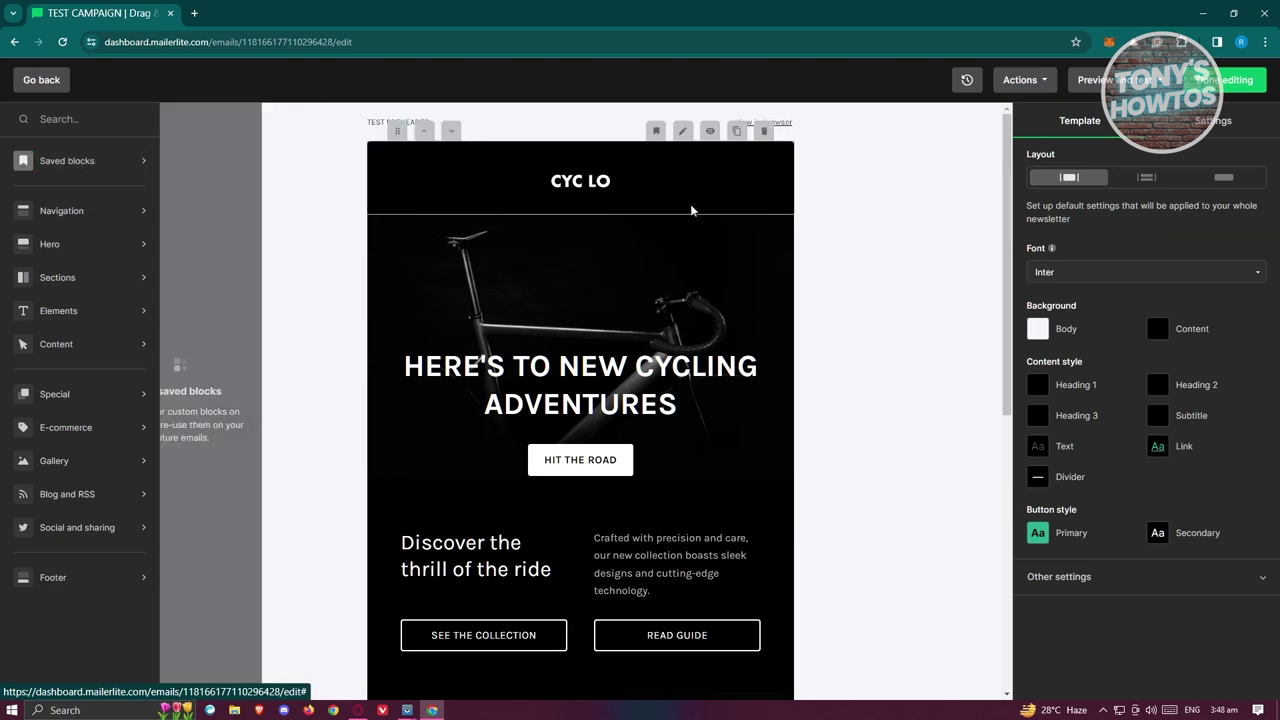
left_click(1214, 88)
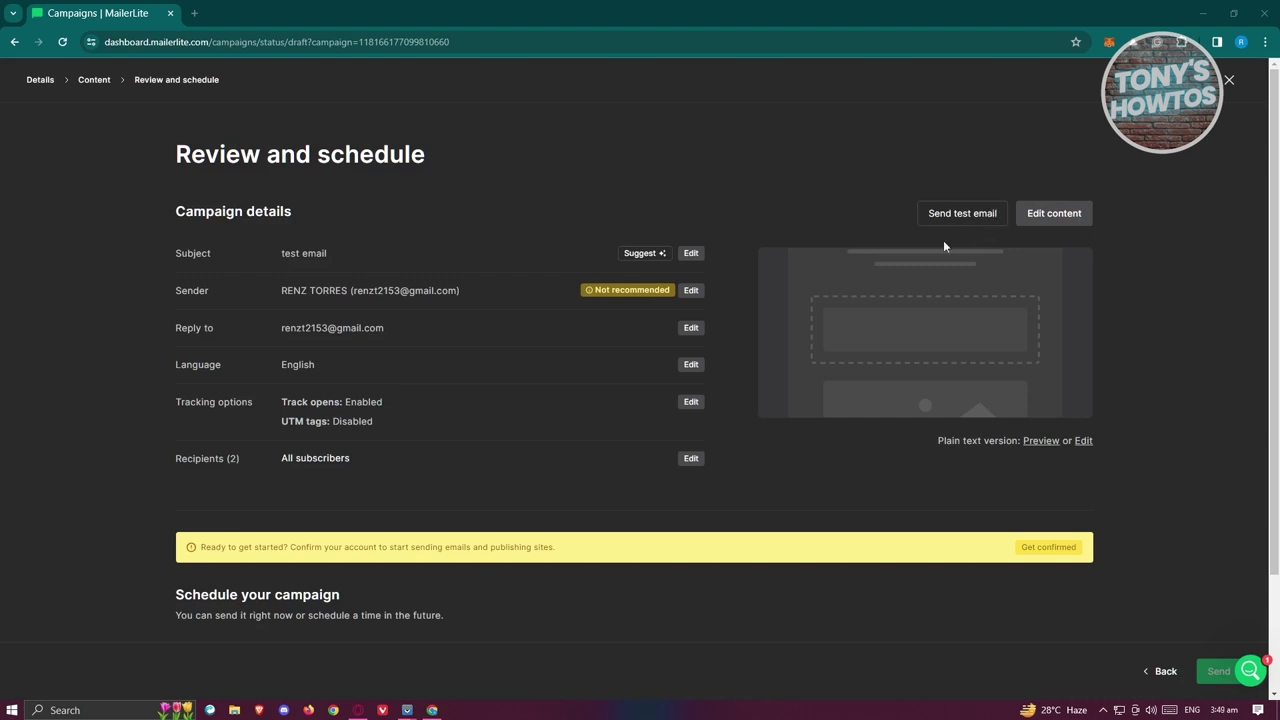
scroll(1000, 400, "down", 2)
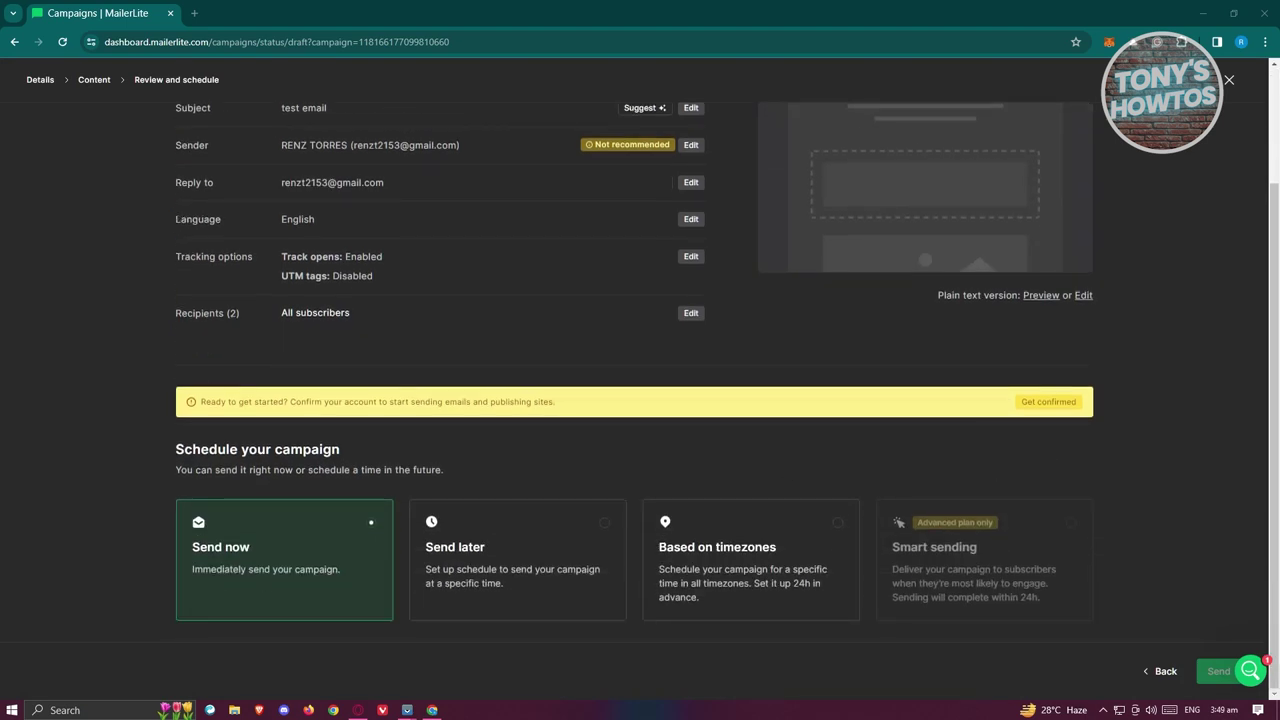
scroll(610, 410, "up", 2)
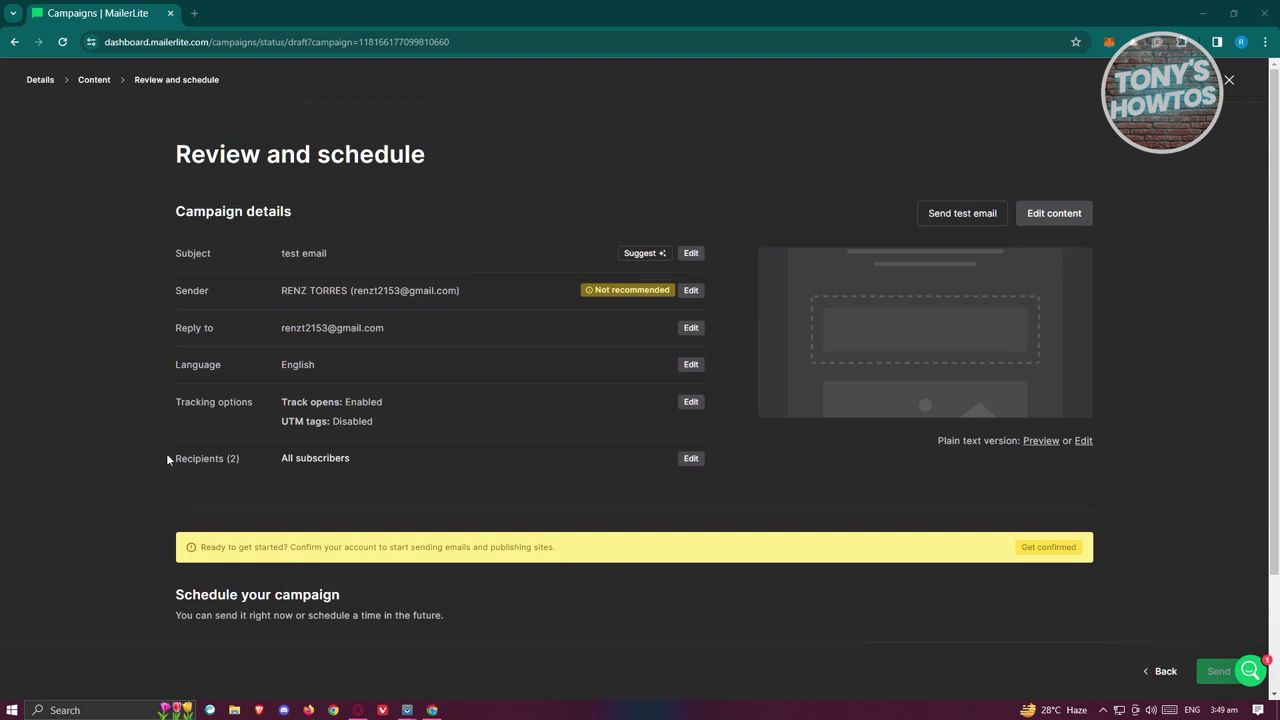
scroll(291, 441, "down", 1)
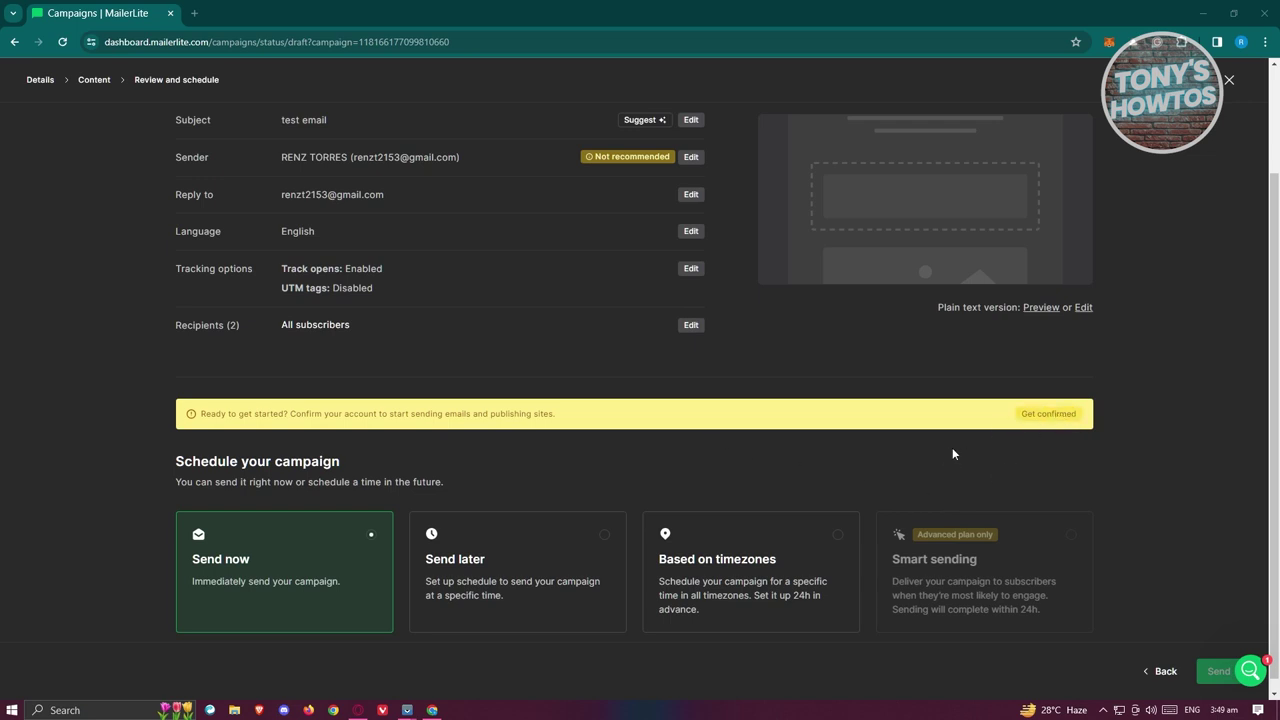
scroll(952, 453, "up", 2)
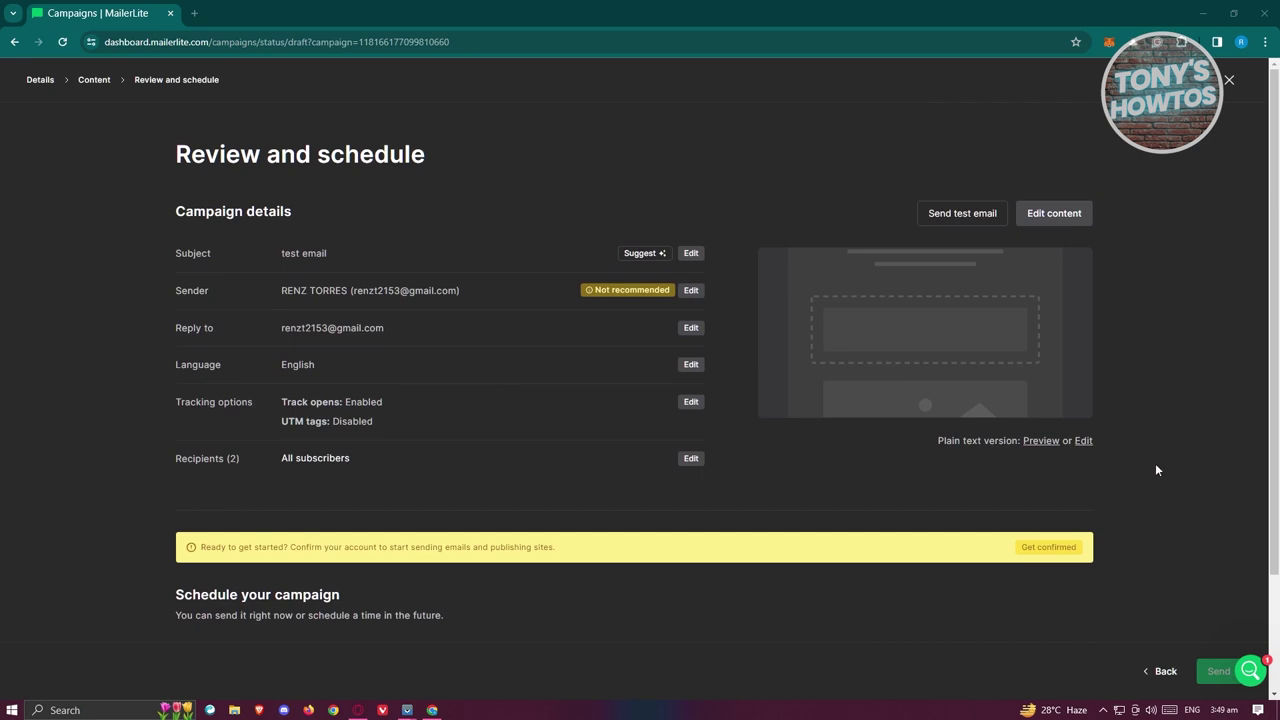